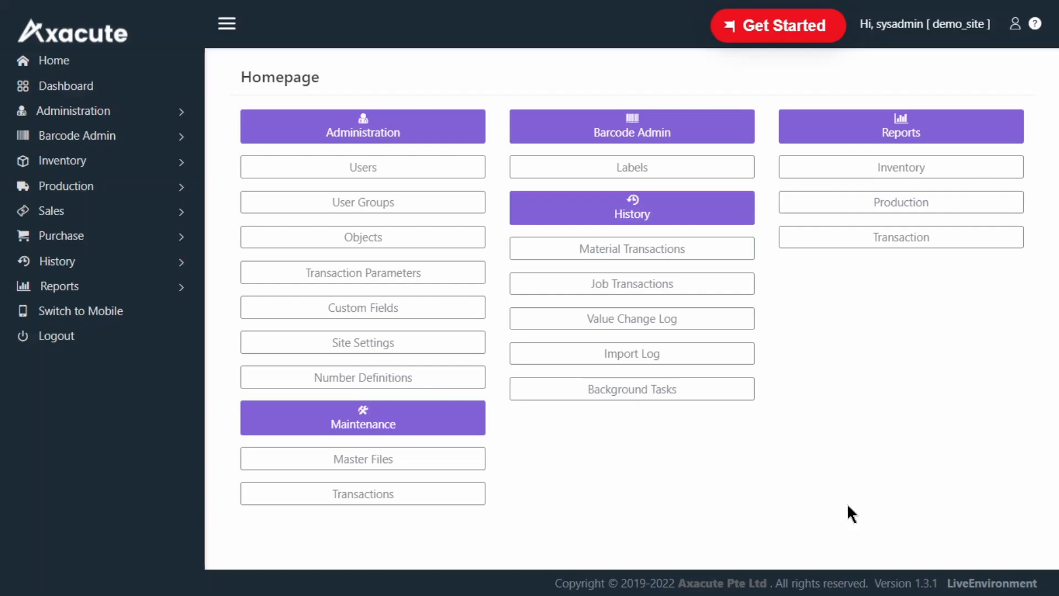
# - Start a new batch in the transaction maintenance's Inventory Count and choose MAIN as its warehouse
pyautogui.click(449, 498)
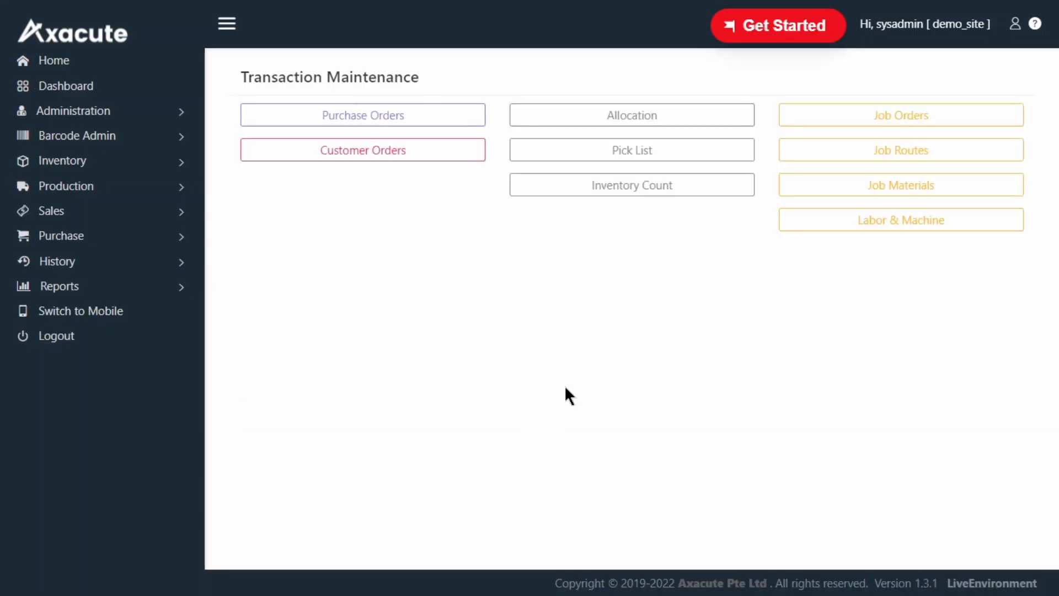
pyautogui.click(711, 190)
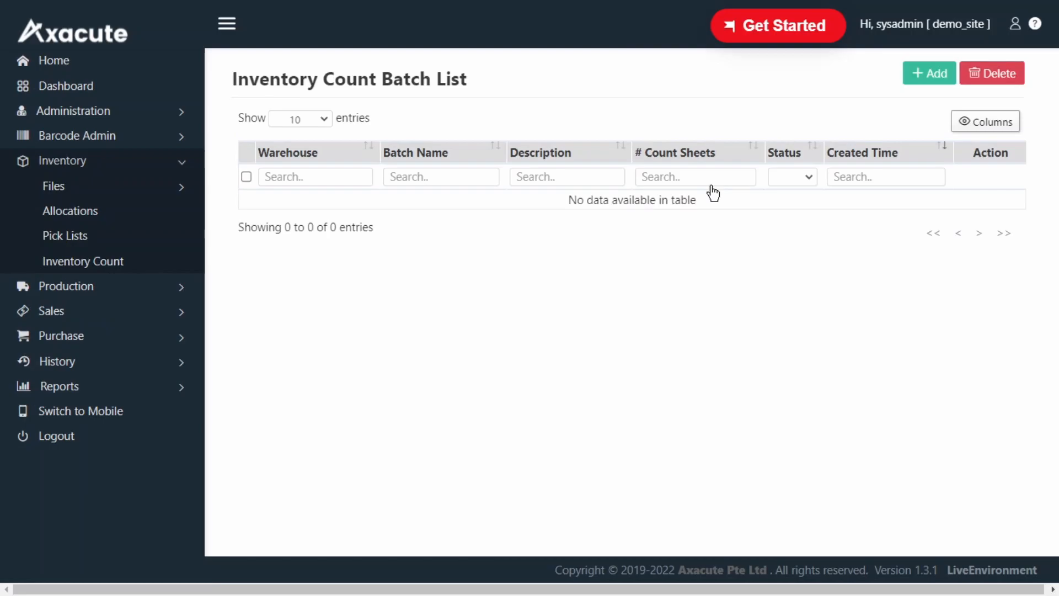
pyautogui.click(937, 75)
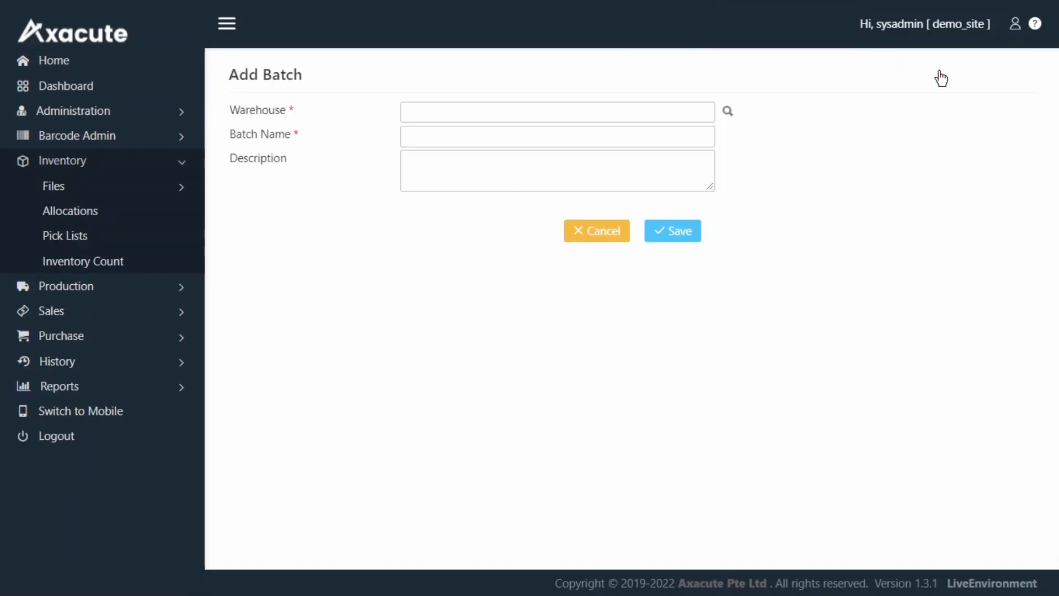
pyautogui.click(727, 112)
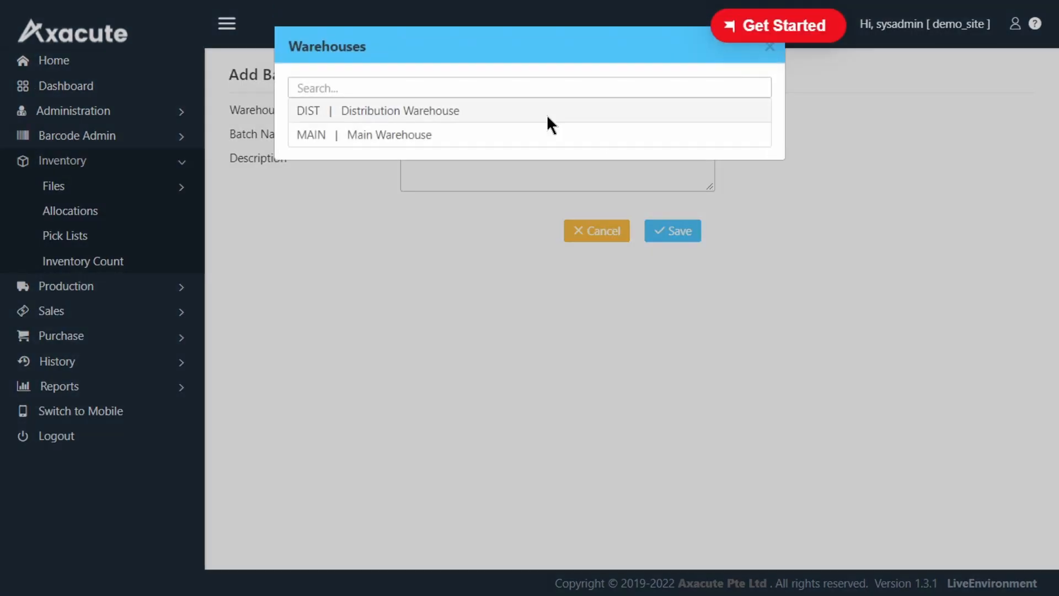
pyautogui.click(540, 135)
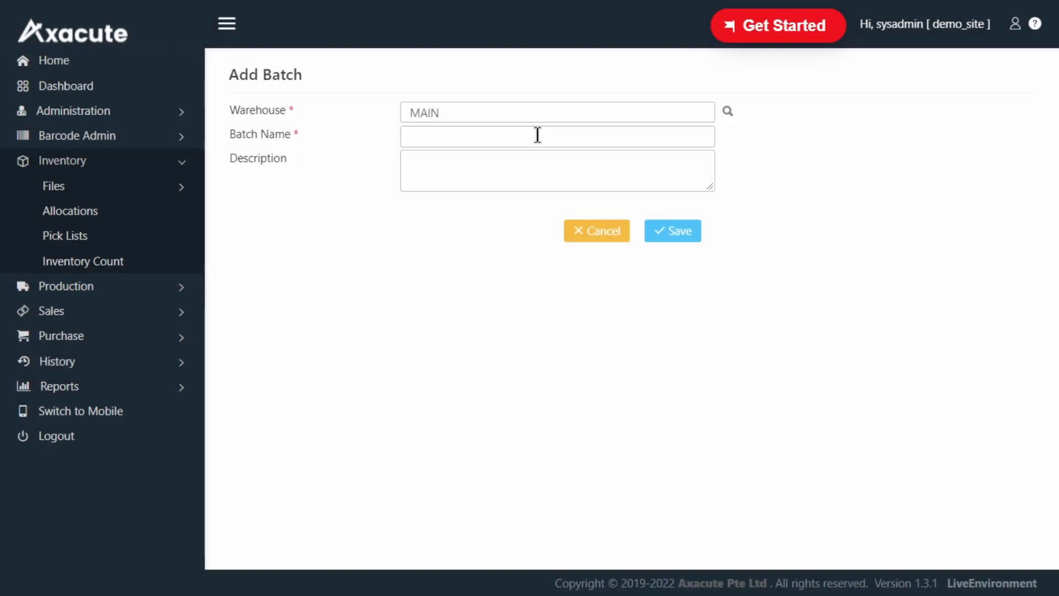
# - Save the batch with Cycle Count as both name and description, and begin adding a count sheet to it
pyautogui.write('Cycle Count')
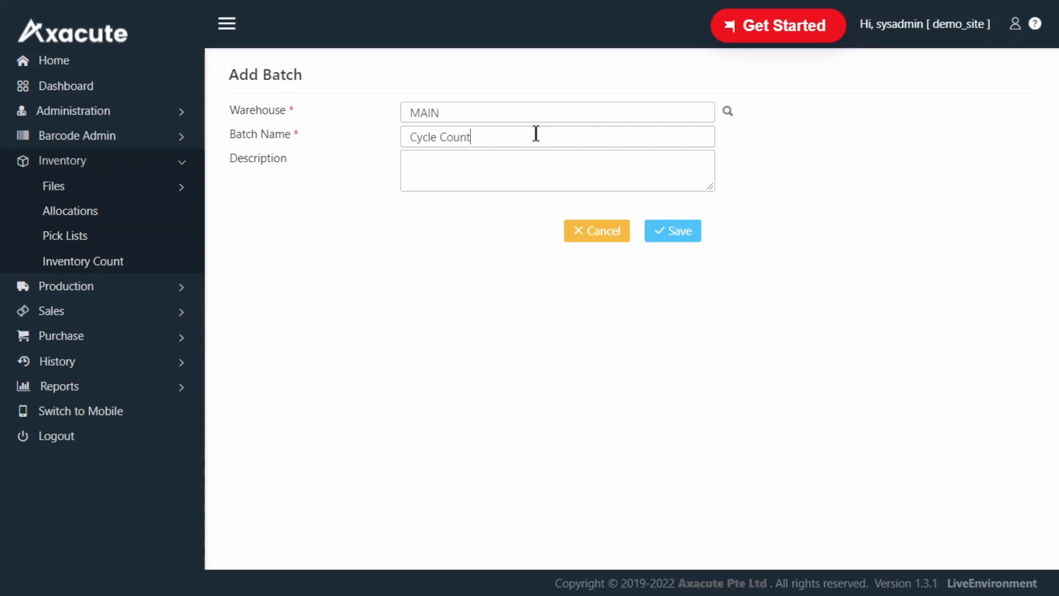
pyautogui.hotkey('ctrl', 'a')
pyautogui.hotkey('ctrl', 'c')
pyautogui.click(546, 161)
pyautogui.hotkey('ctrl', 'v')
pyautogui.click(682, 231)
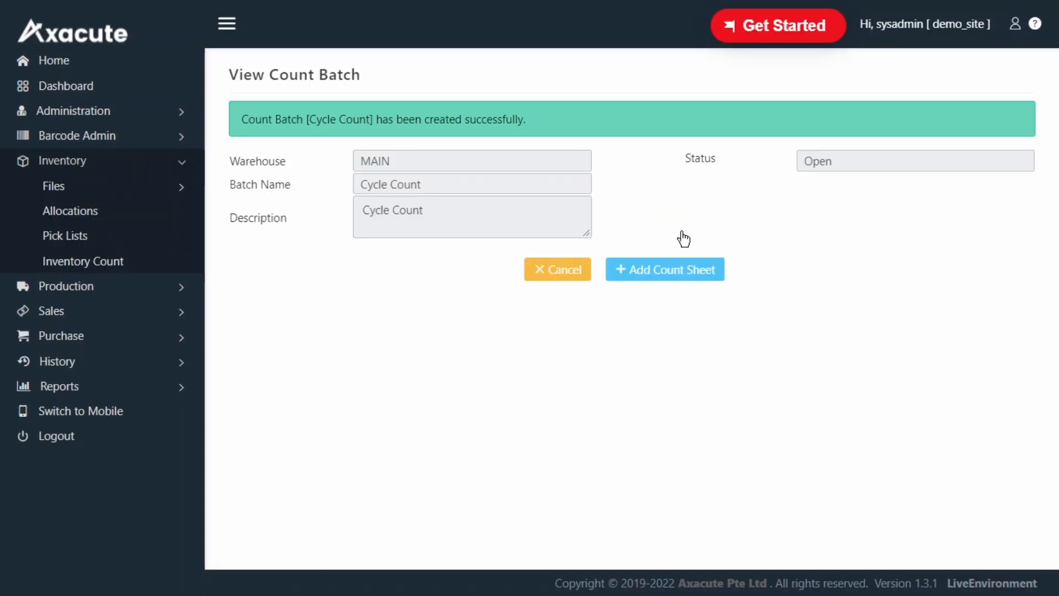
pyautogui.click(684, 271)
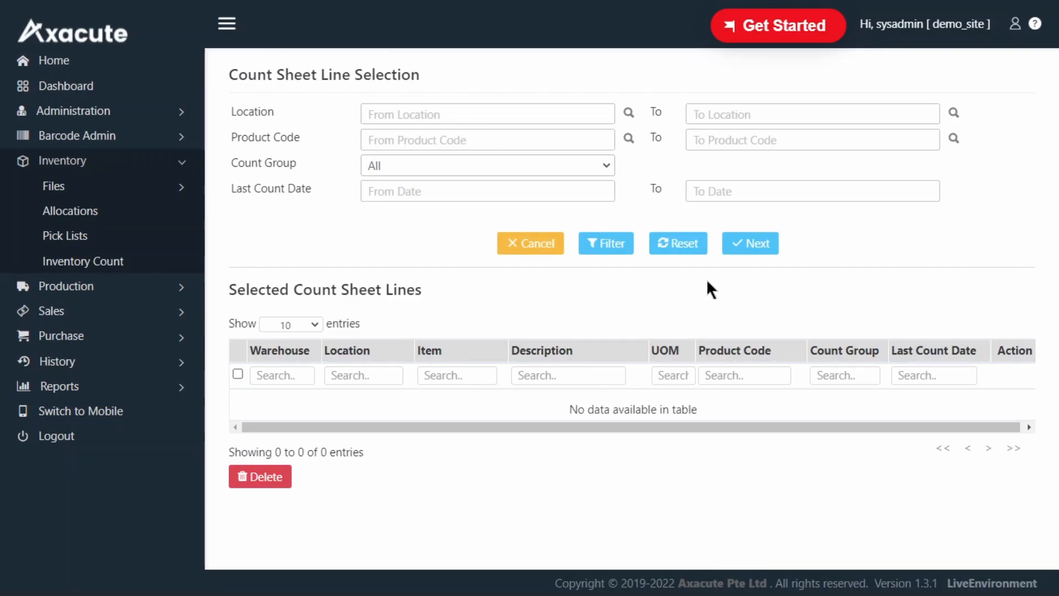
# - Narrow the available count sheet lines to location a1-1 and item fa, and add the FA-10000 line
pyautogui.click(634, 243)
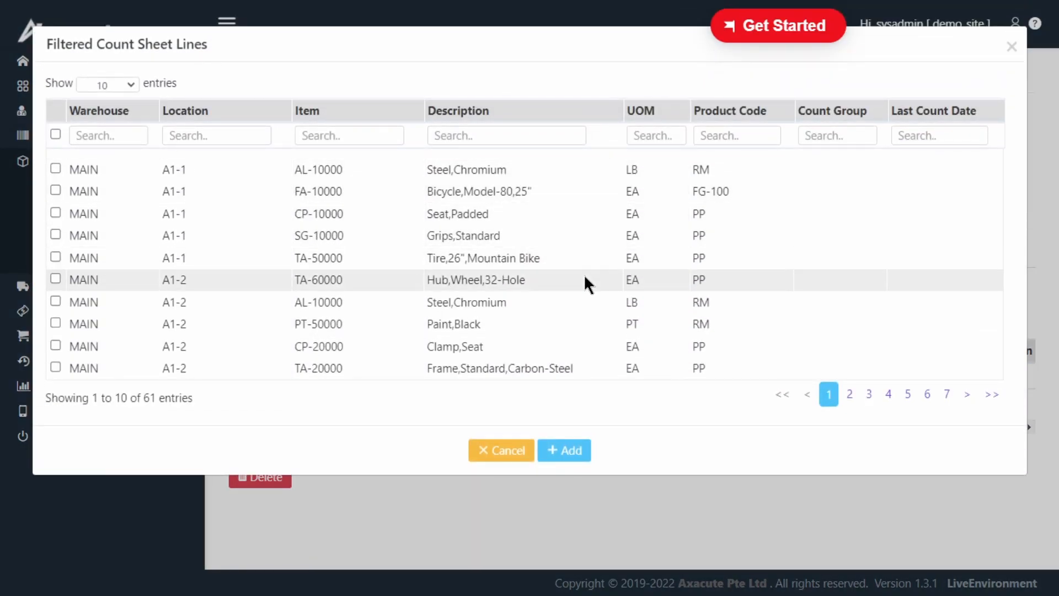
pyautogui.click(270, 128)
pyautogui.write('a1-1')
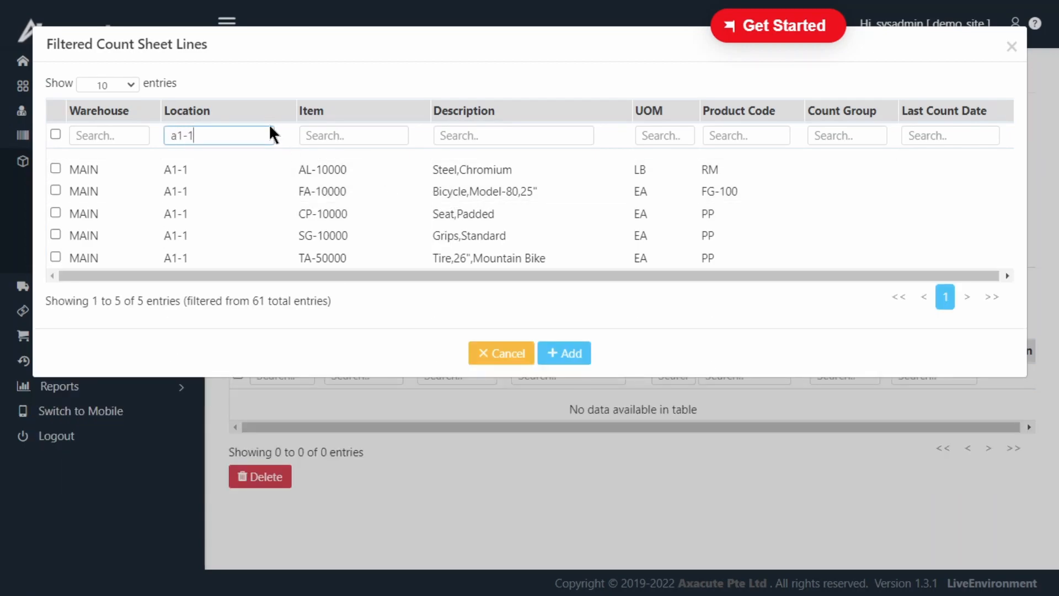
pyautogui.click(333, 134)
pyautogui.write('fa')
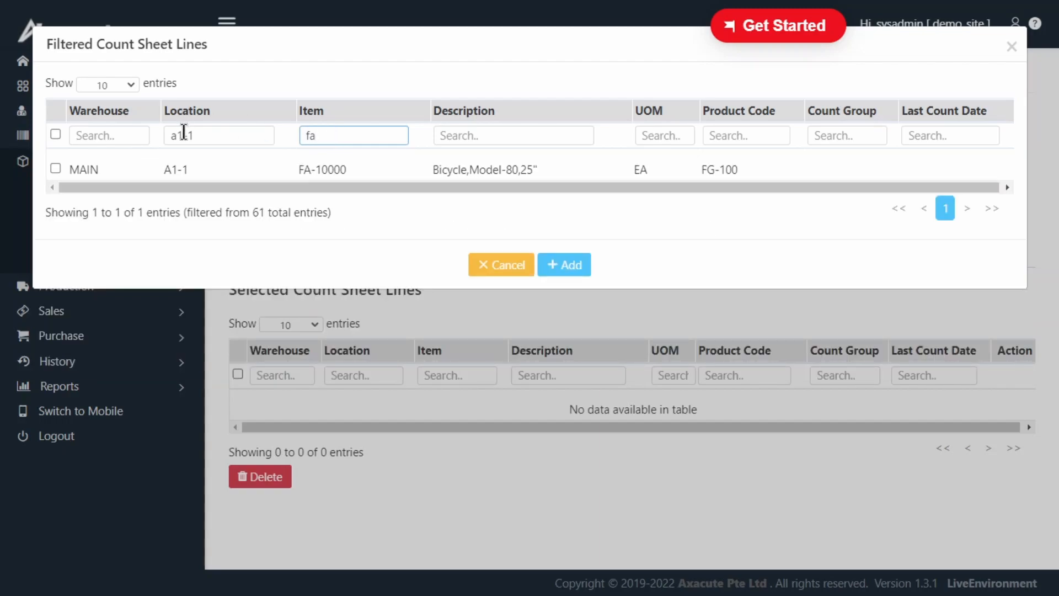
pyautogui.click(55, 168)
pyautogui.click(573, 269)
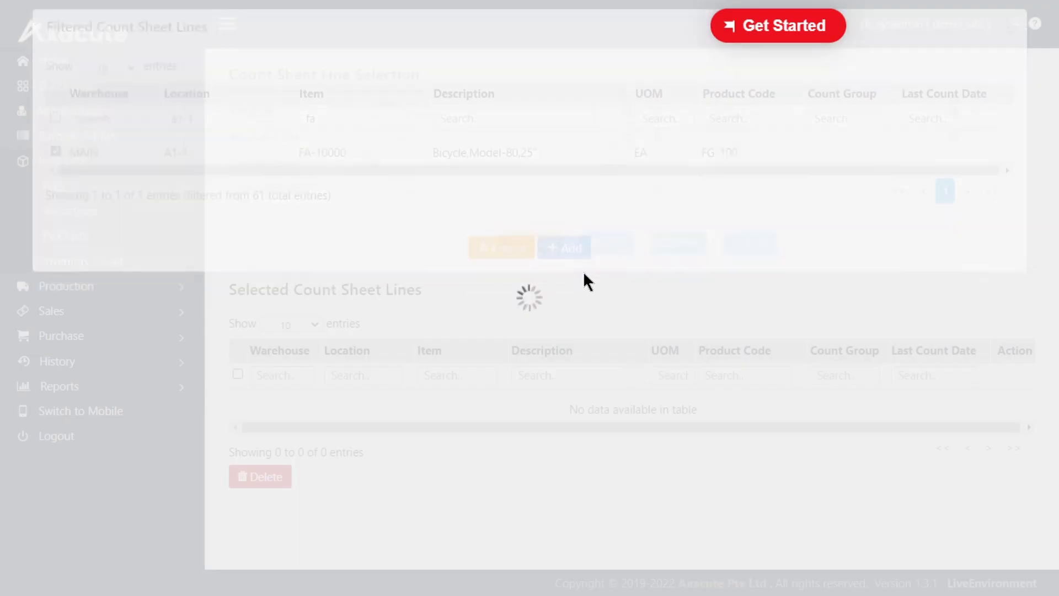
pyautogui.click(550, 380)
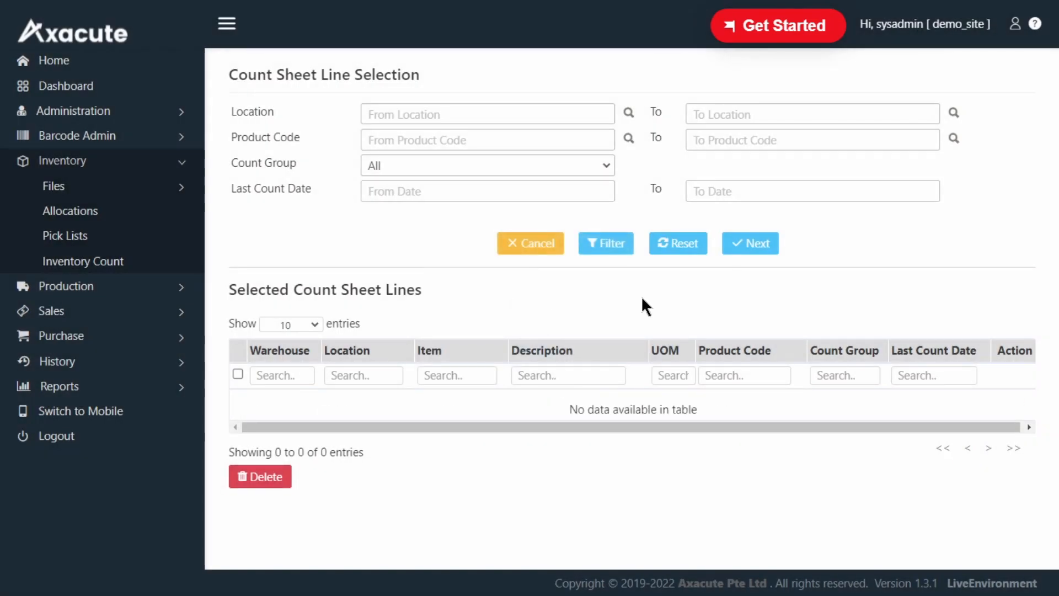
# - Filter the available count sheet lines by a location range starting from A1-1
pyautogui.click(628, 113)
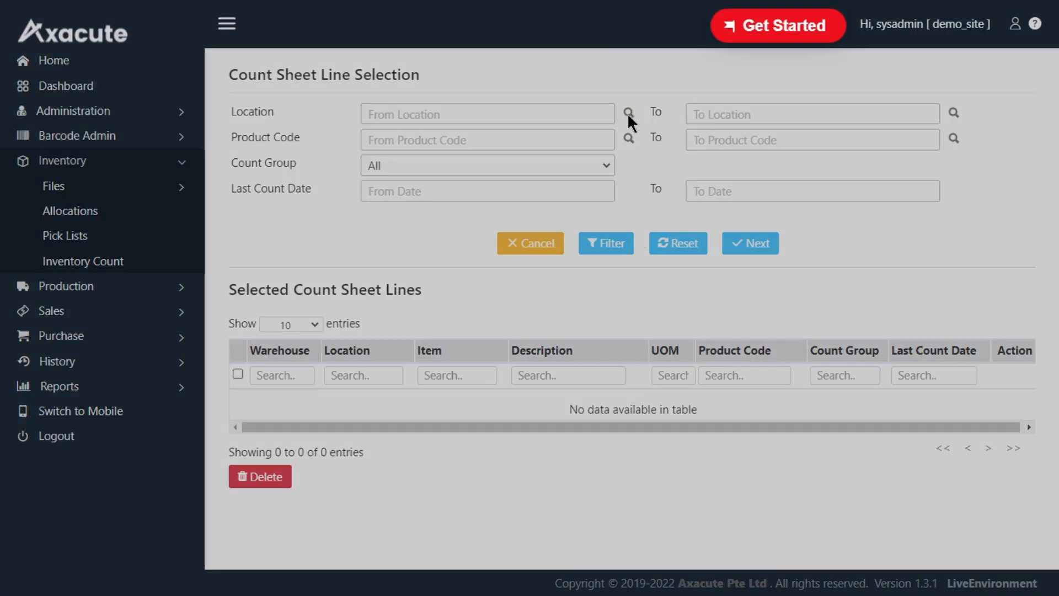
pyautogui.click(627, 114)
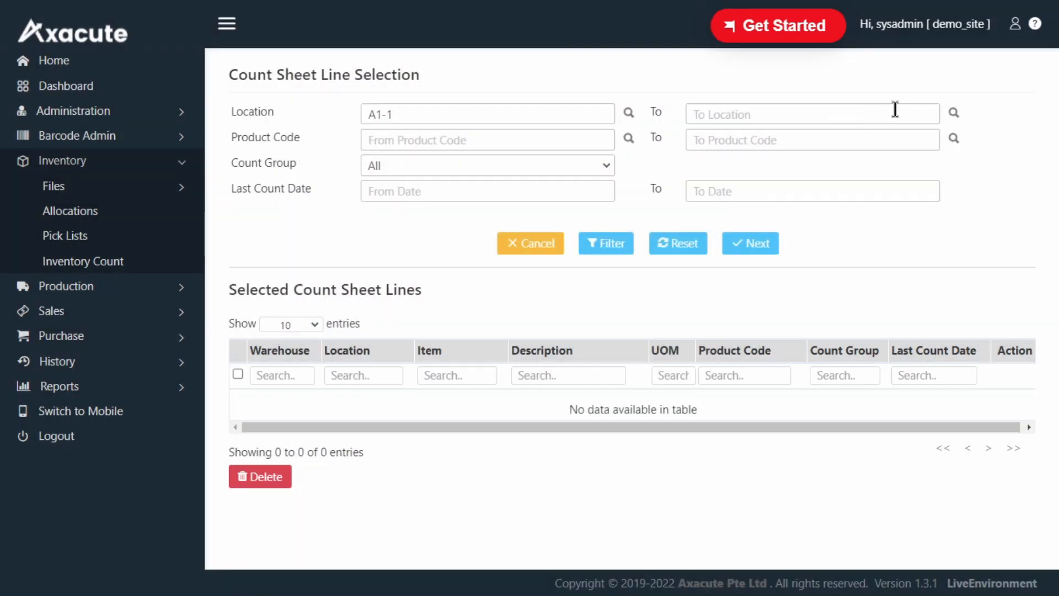
pyautogui.click(957, 116)
pyautogui.click(413, 113)
pyautogui.click(607, 243)
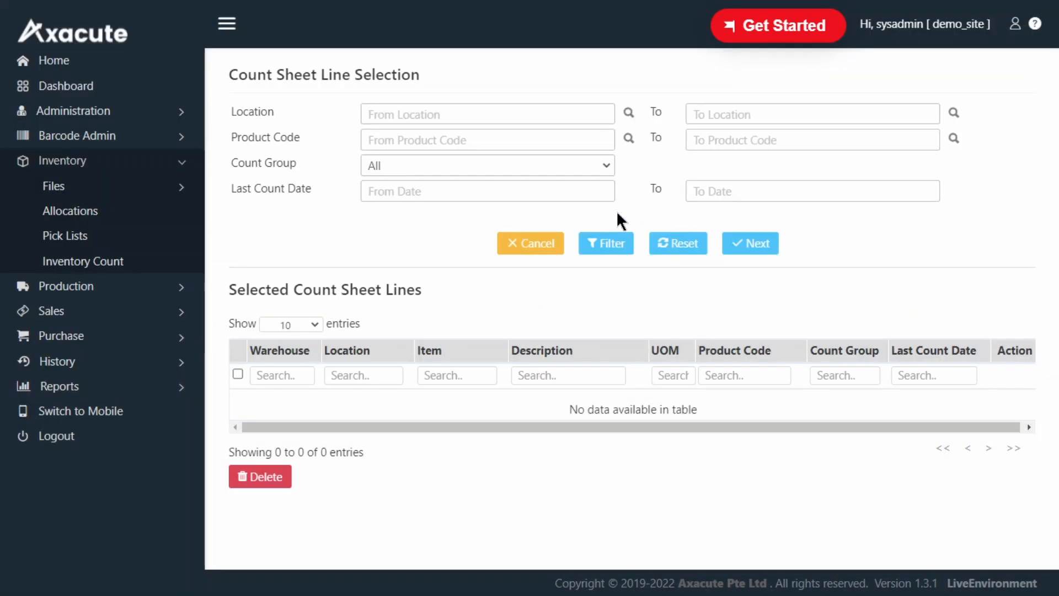
# - Filter the available count sheet lines by the product code range FG-100 to FG-200
pyautogui.click(629, 139)
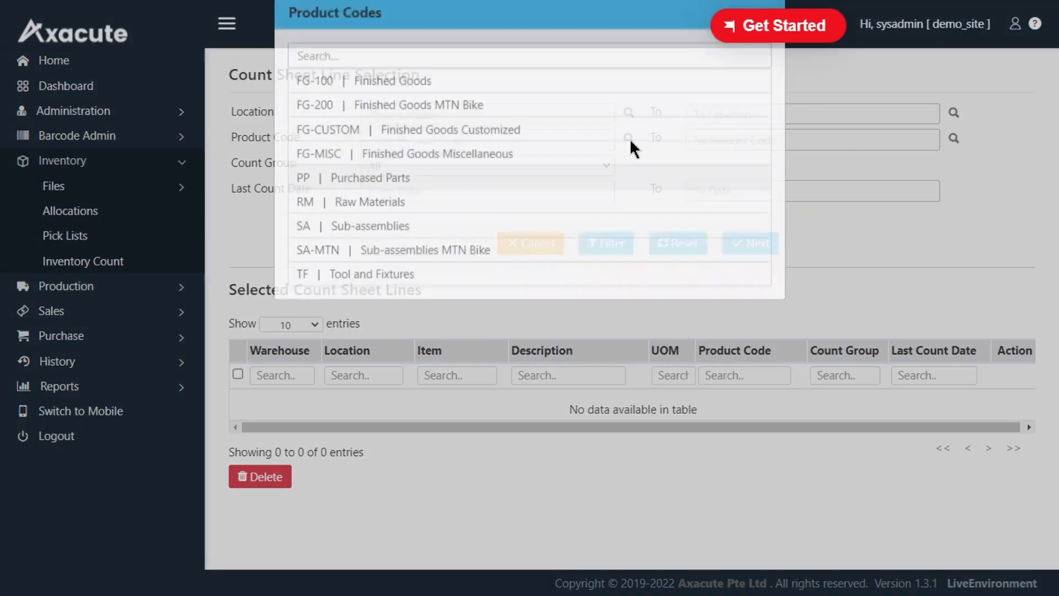
pyautogui.click(513, 118)
pyautogui.click(717, 141)
pyautogui.click(472, 137)
pyautogui.click(613, 244)
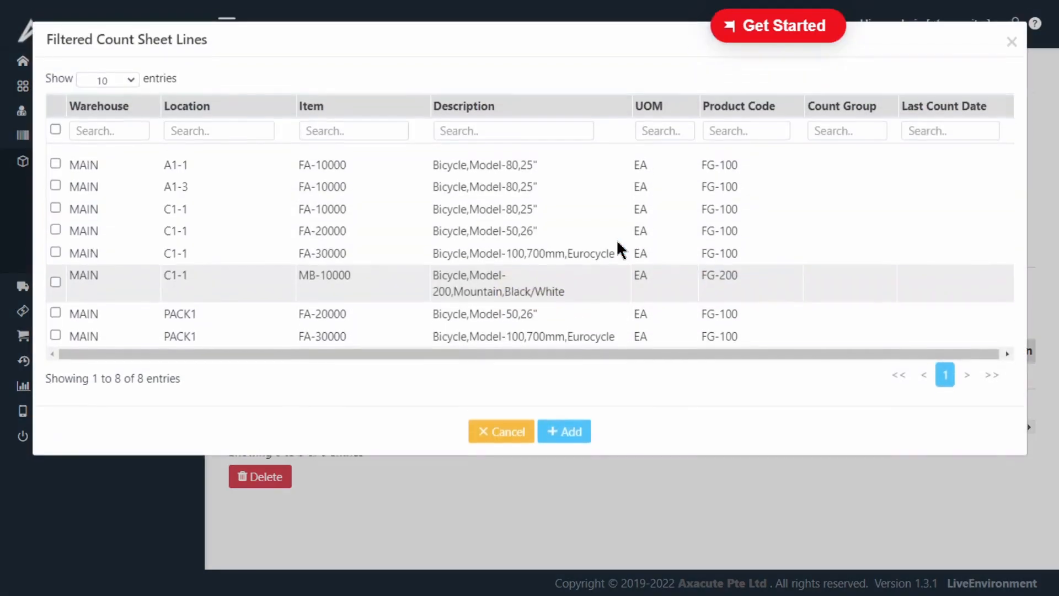
# - Add the AL-10000 and FA-10000 lines at A1-1 and the TA-60000 line at A1-2 to the count sheet
pyautogui.click(55, 190)
pyautogui.click(55, 278)
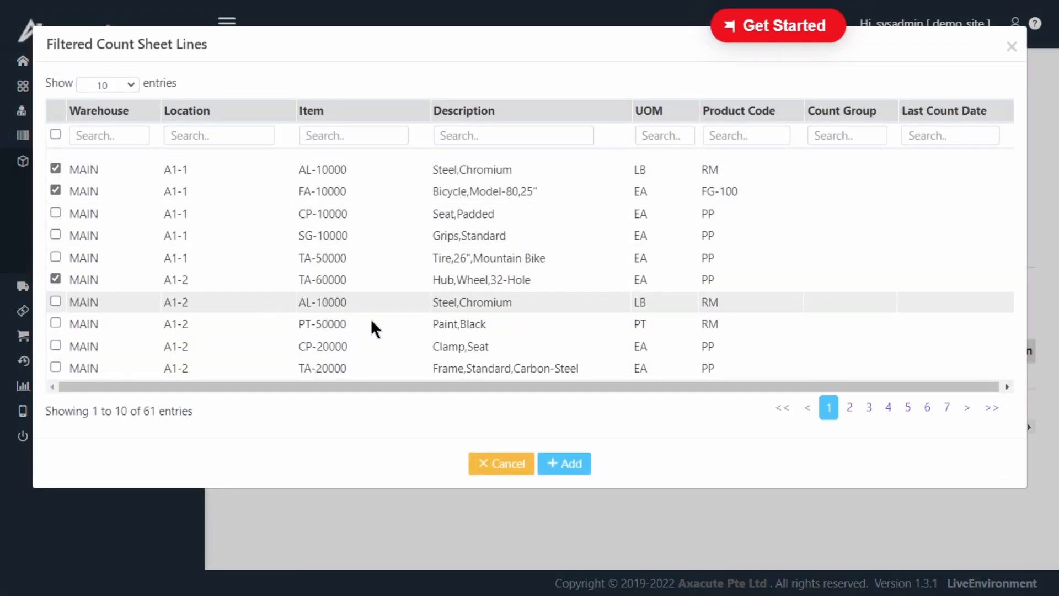
pyautogui.click(562, 464)
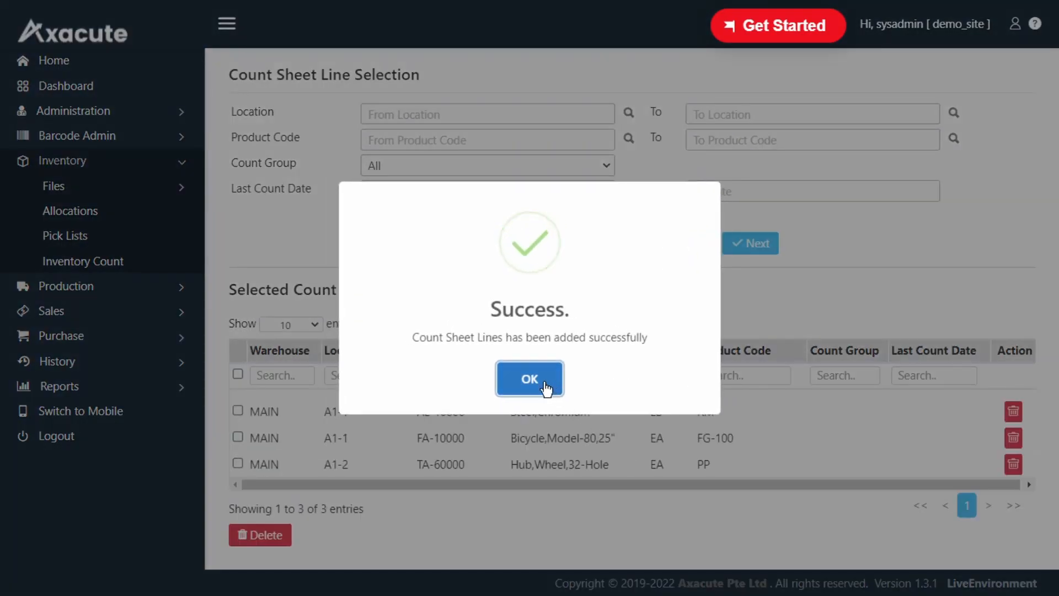
pyautogui.click(549, 383)
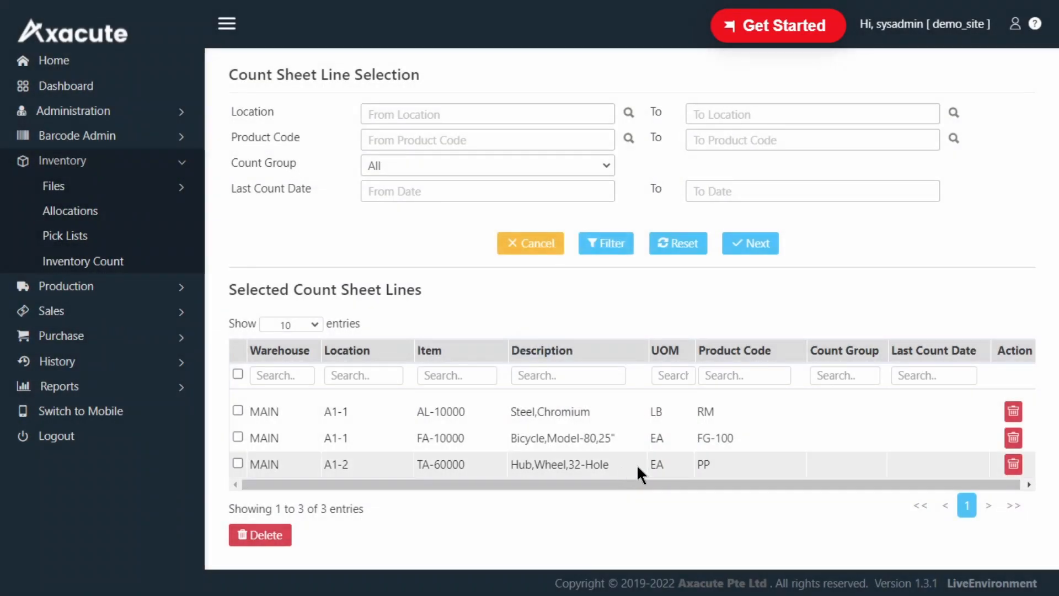
# - Remove the TA-60000 line from the selected count sheet lines and generate the count sheets from the remaining ones
pyautogui.click(1022, 461)
pyautogui.click(485, 380)
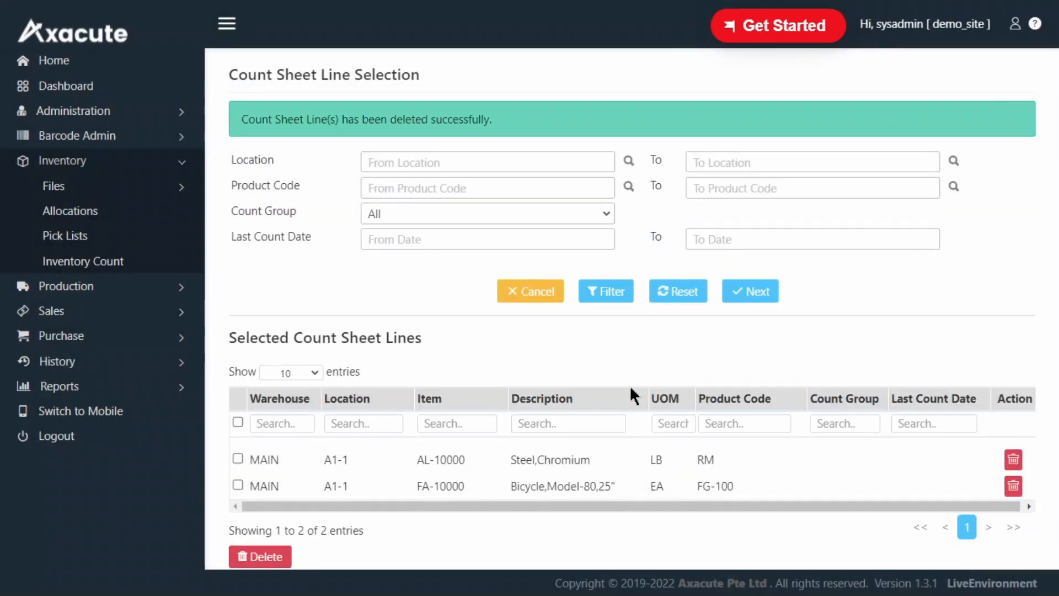
pyautogui.click(751, 293)
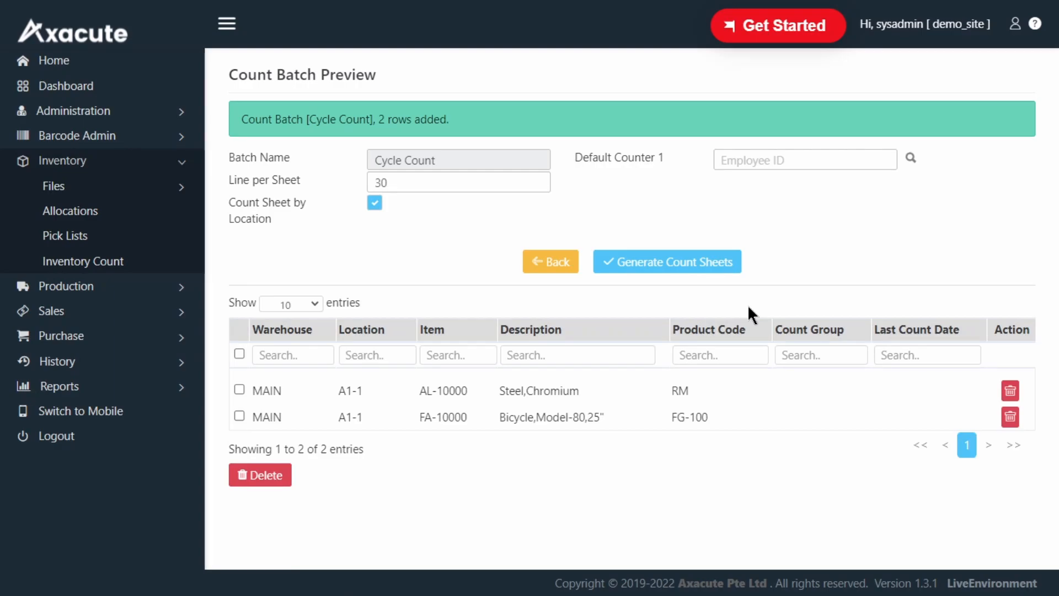
pyautogui.click(663, 265)
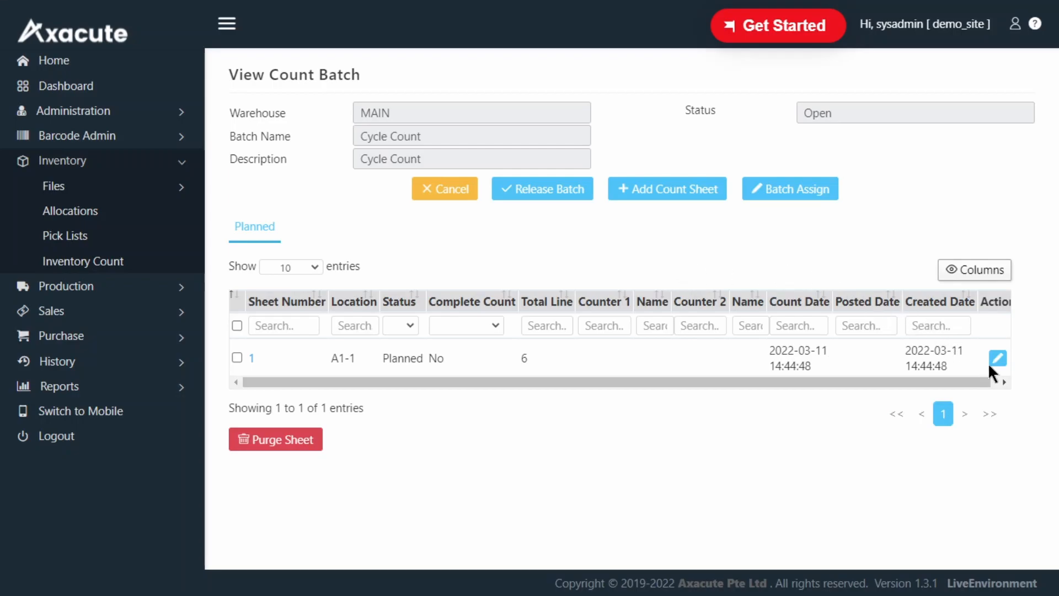
# - Try to assign the first listed employee as Counter 1 by editing count sheet 1
pyautogui.click(997, 358)
pyautogui.click(623, 182)
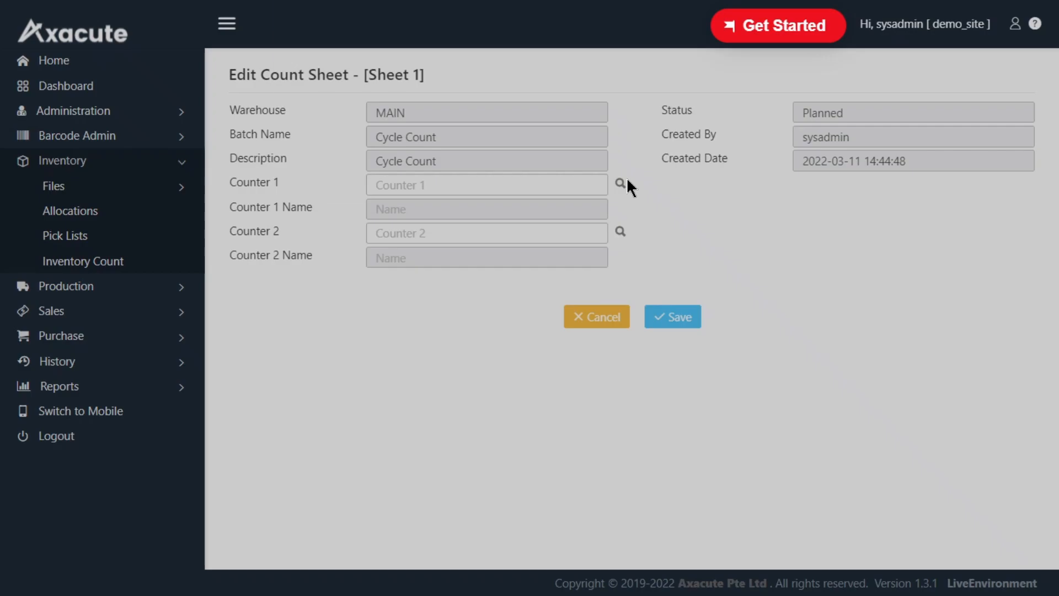
pyautogui.click(459, 109)
pyautogui.click(673, 315)
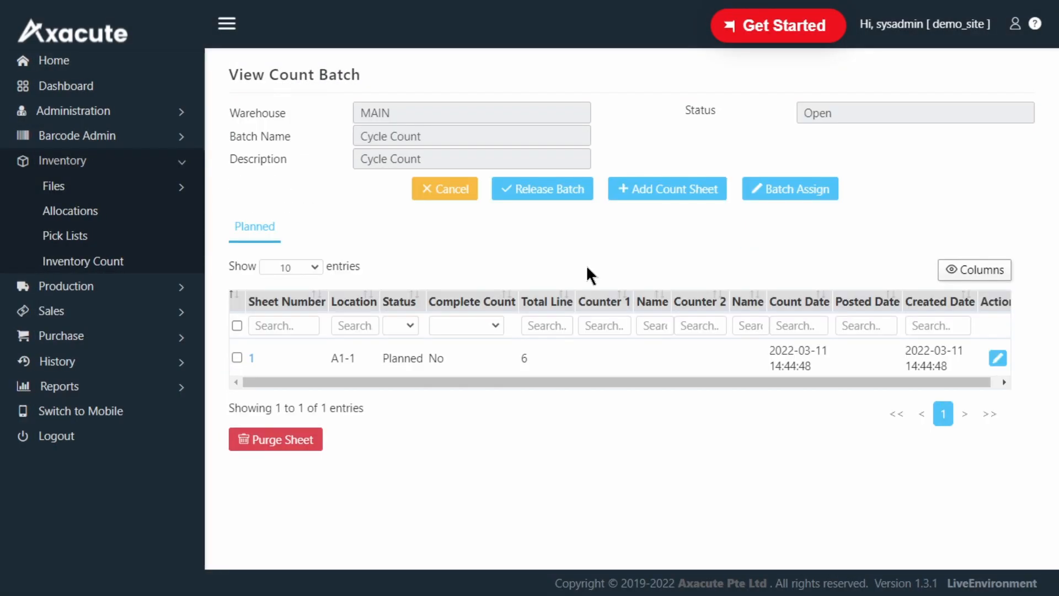
# - Batch-assign the first listed employee as Counter 1 for count sheet 1 and release the Cycle Count batch
pyautogui.click(779, 189)
pyautogui.click(886, 88)
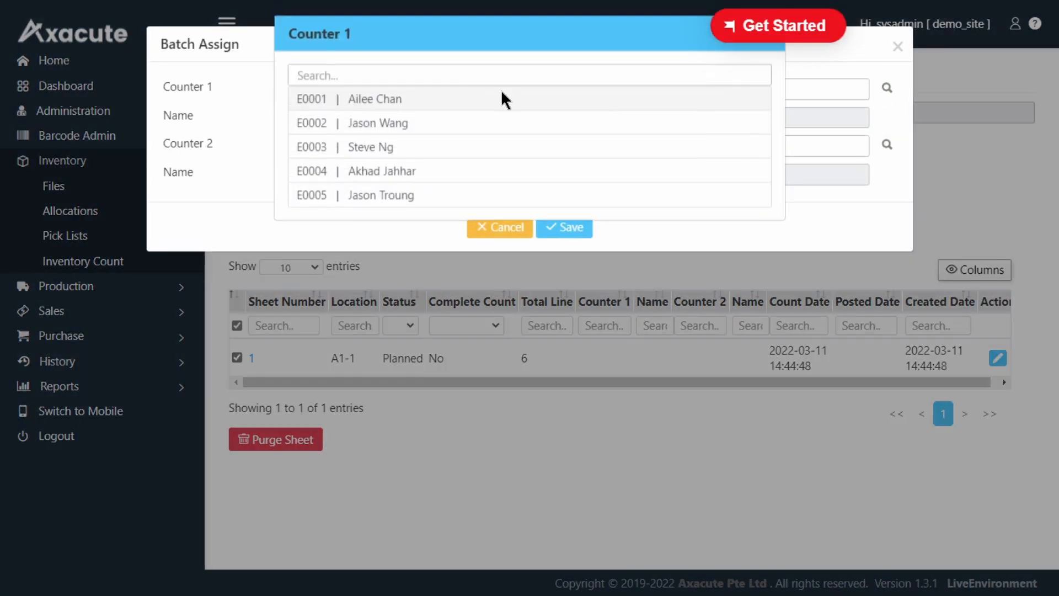
pyautogui.click(405, 108)
pyautogui.click(554, 227)
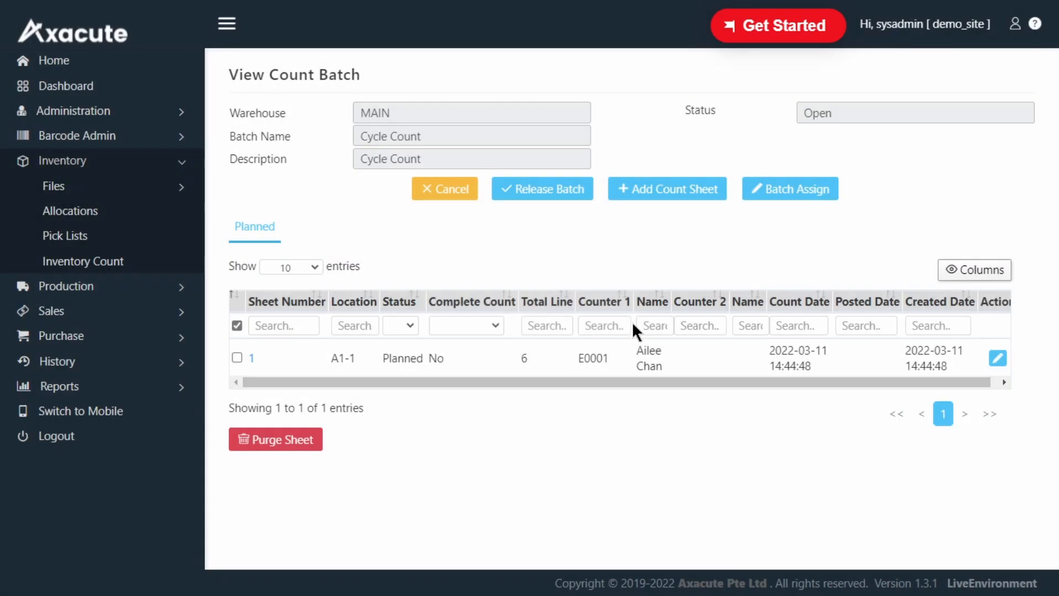
pyautogui.click(554, 192)
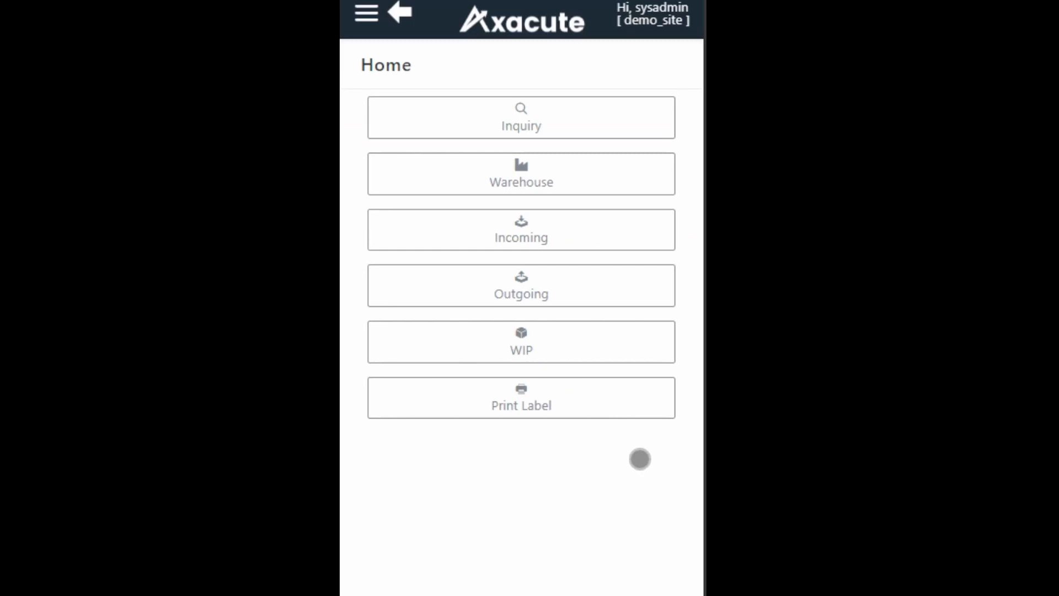
# - Open the mobile Inventory Count and select the MAIN warehouse and the assigned counter's employee ID
pyautogui.click(627, 179)
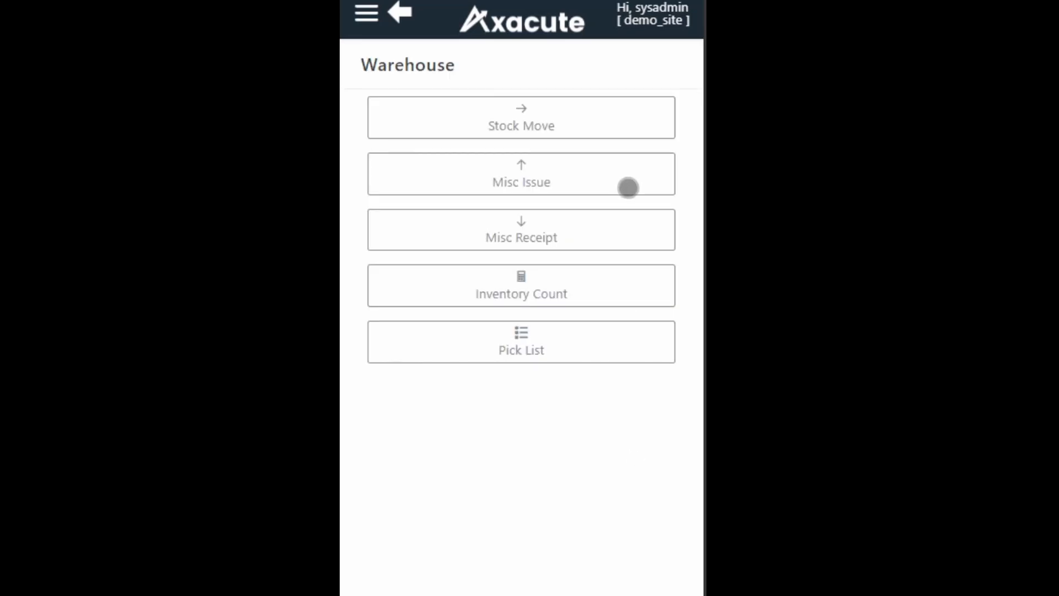
pyautogui.click(623, 285)
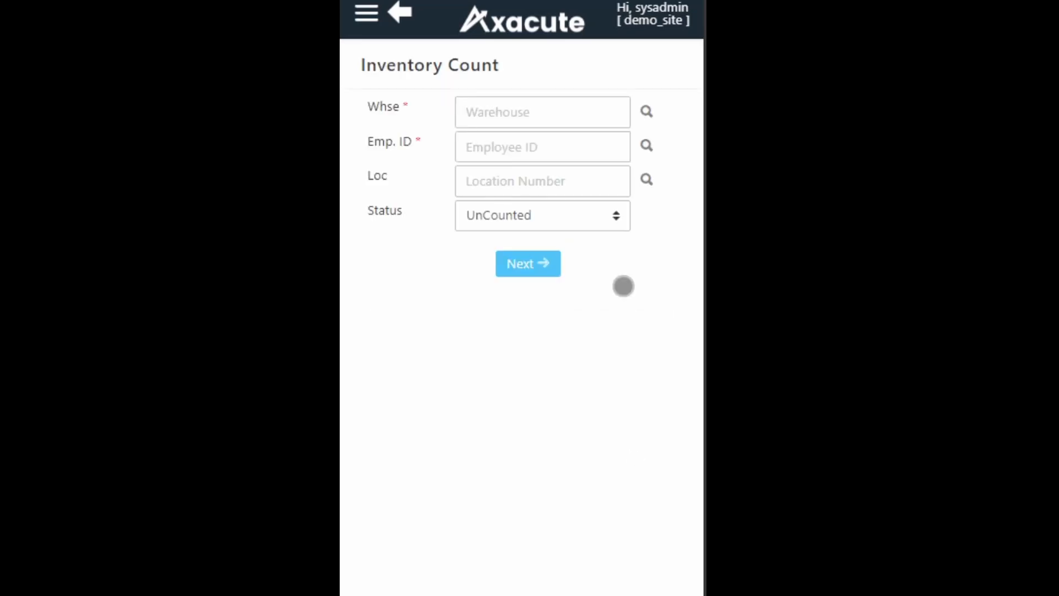
pyautogui.click(648, 112)
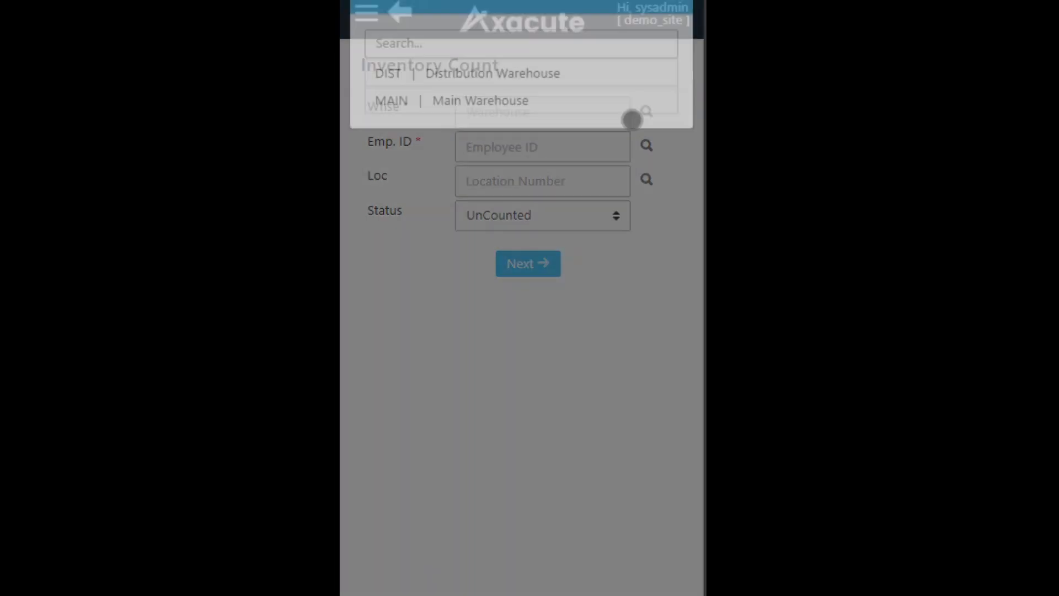
pyautogui.click(545, 128)
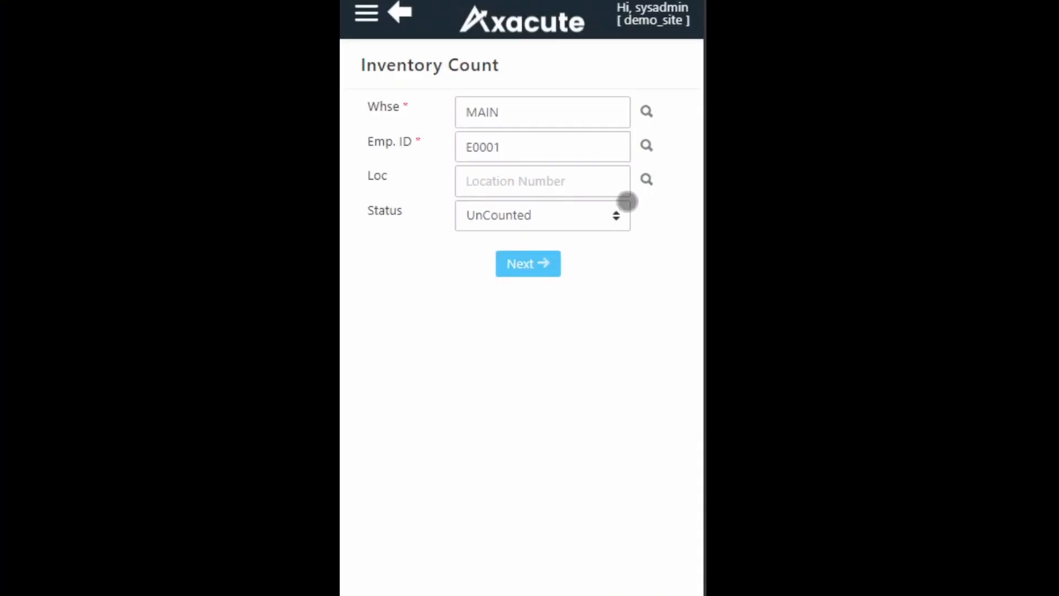
# - Try the Counted, UnCounted and Exception options for the count status, ending on UnCounted
pyautogui.click(585, 222)
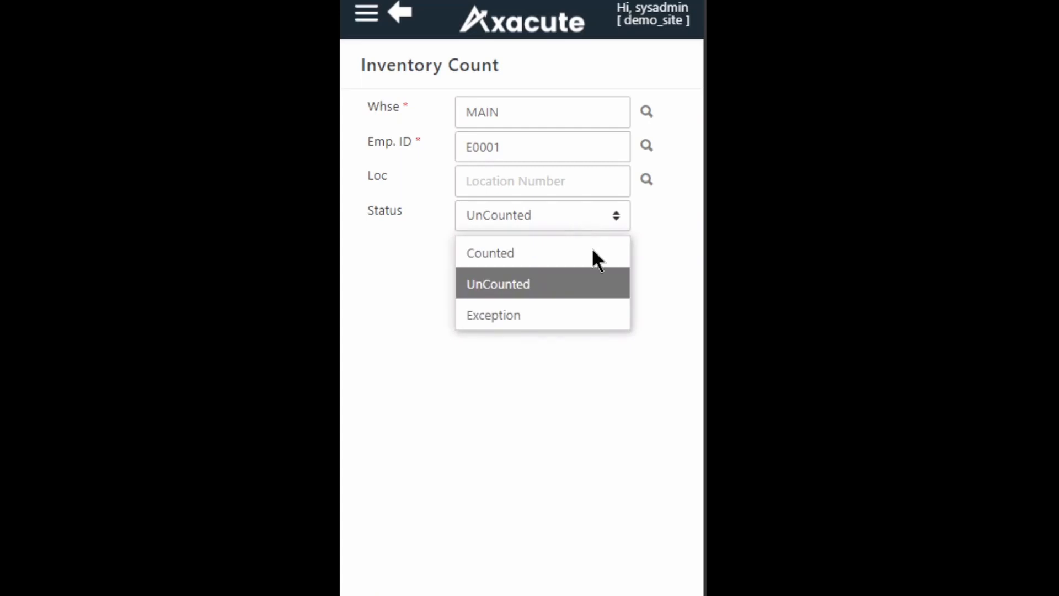
pyautogui.click(585, 249)
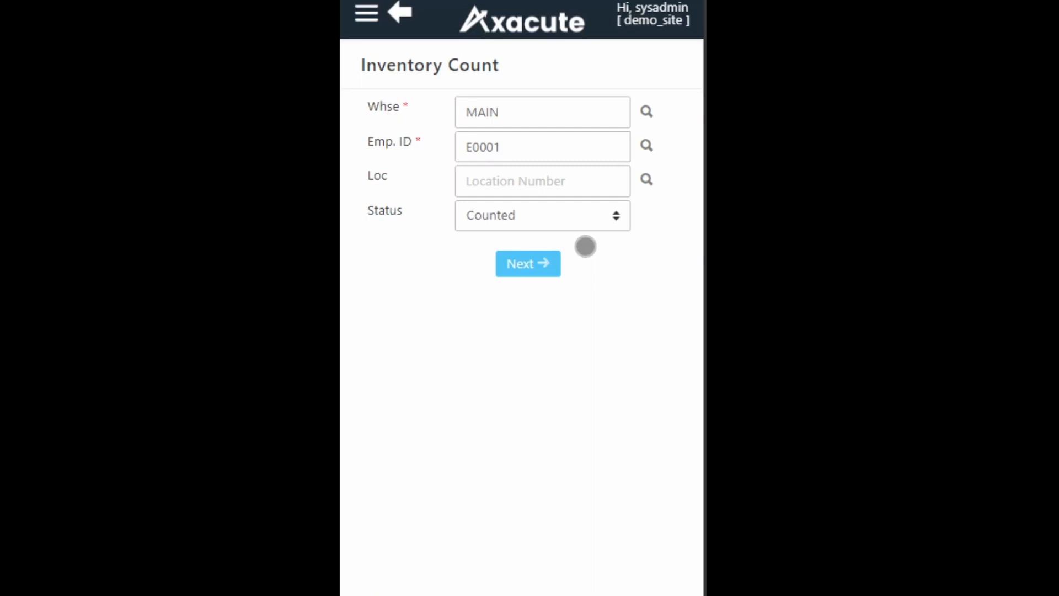
pyautogui.click(587, 218)
pyautogui.click(587, 280)
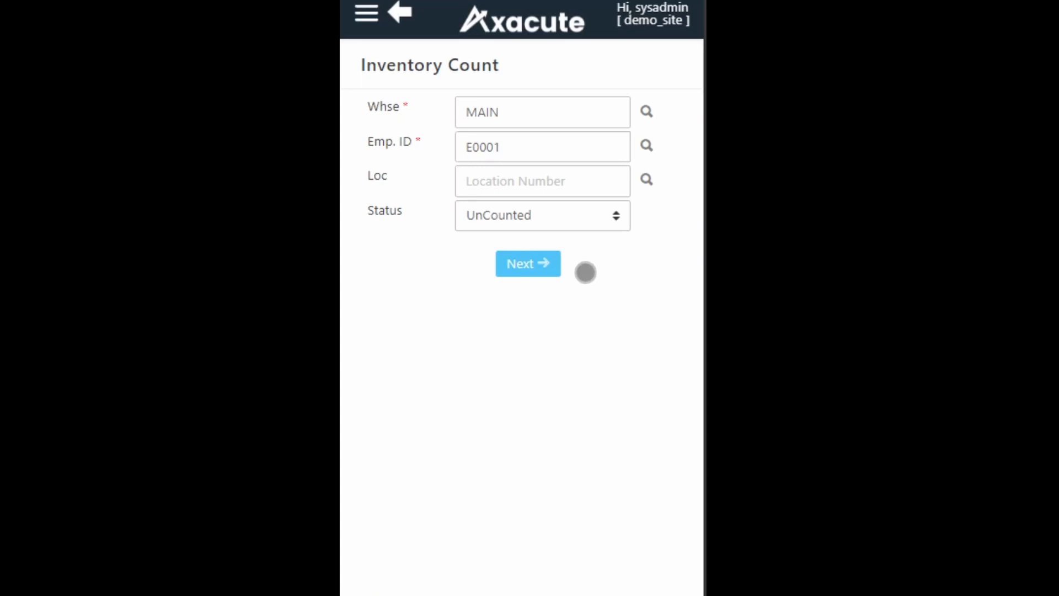
pyautogui.click(586, 218)
pyautogui.click(588, 303)
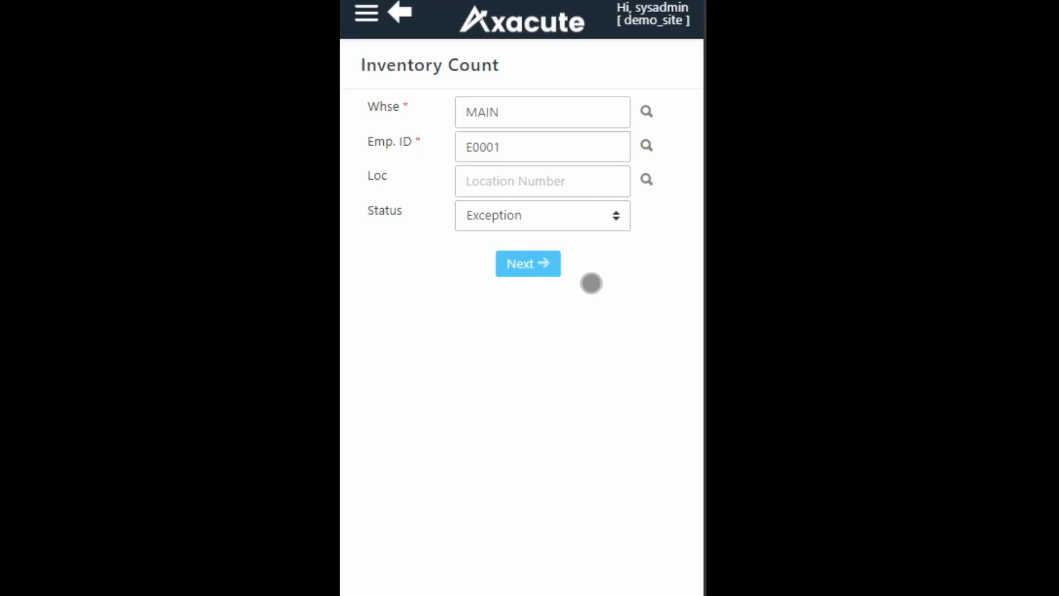
pyautogui.click(591, 218)
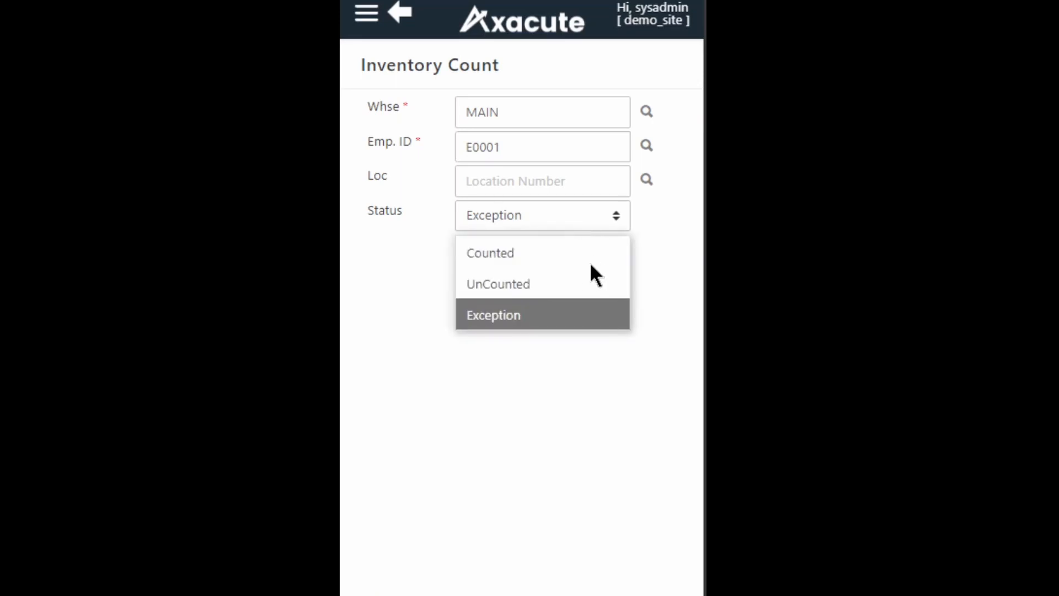
pyautogui.click(592, 284)
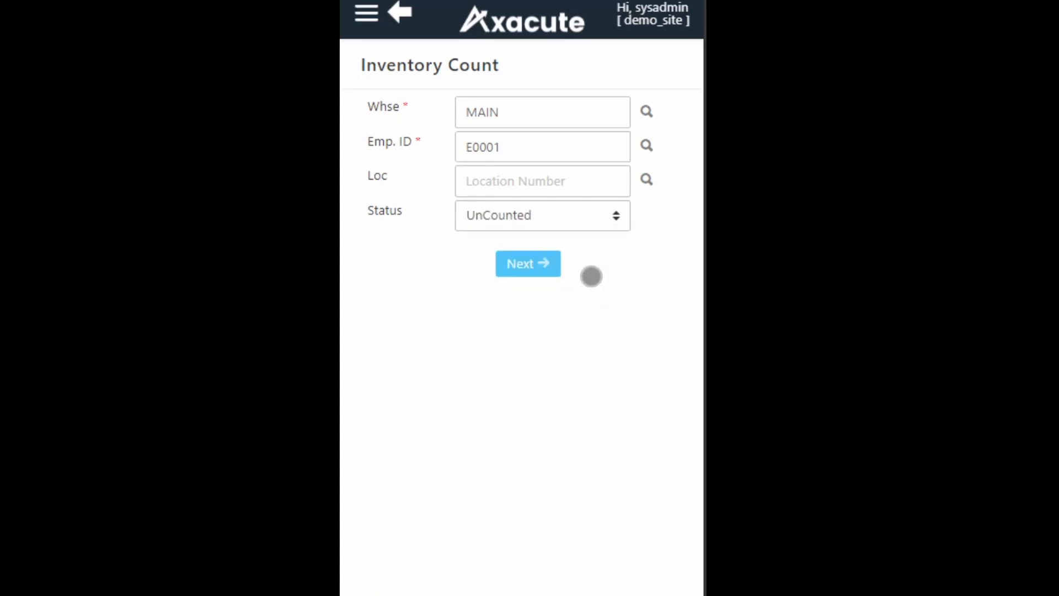
# - Process a counted quantity of 25 for the uncounted AL-10000 line of lot 202106-Lot01 at A1-1
pyautogui.click(552, 263)
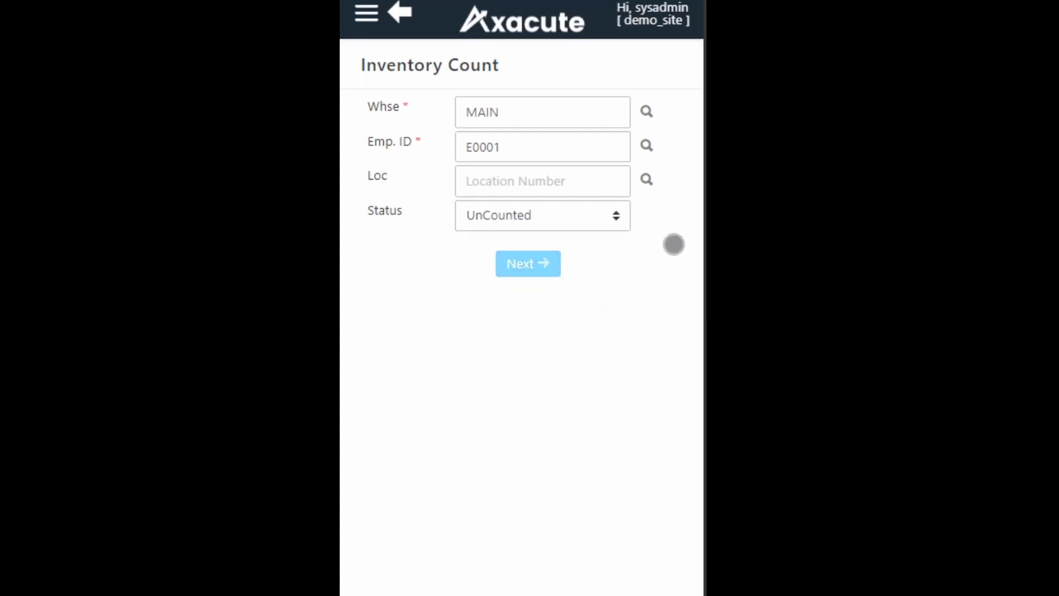
pyautogui.moveTo(638, 331); pyautogui.dragTo(652, 219)
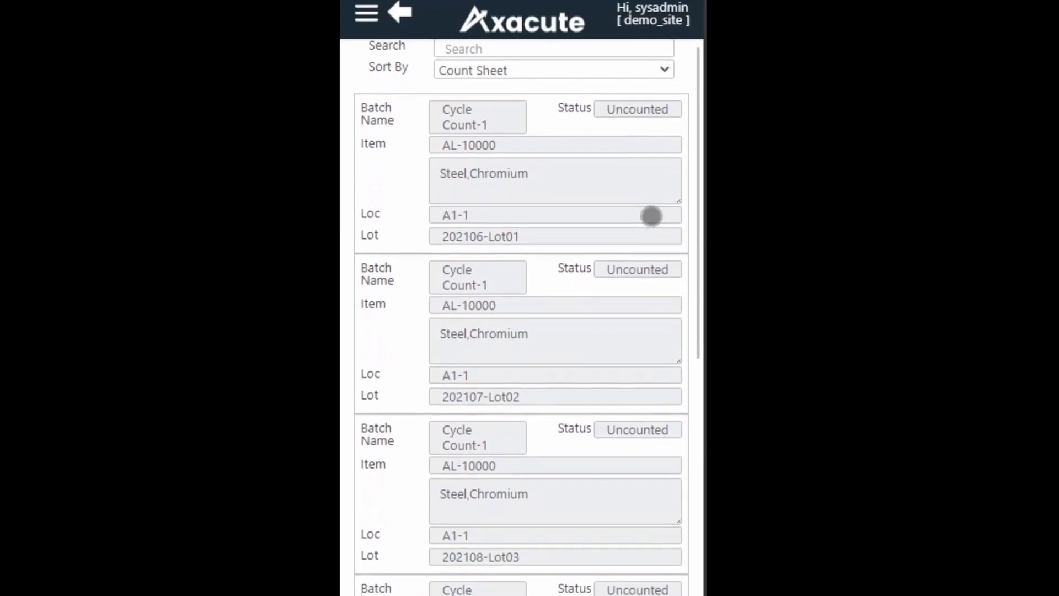
pyautogui.click(630, 161)
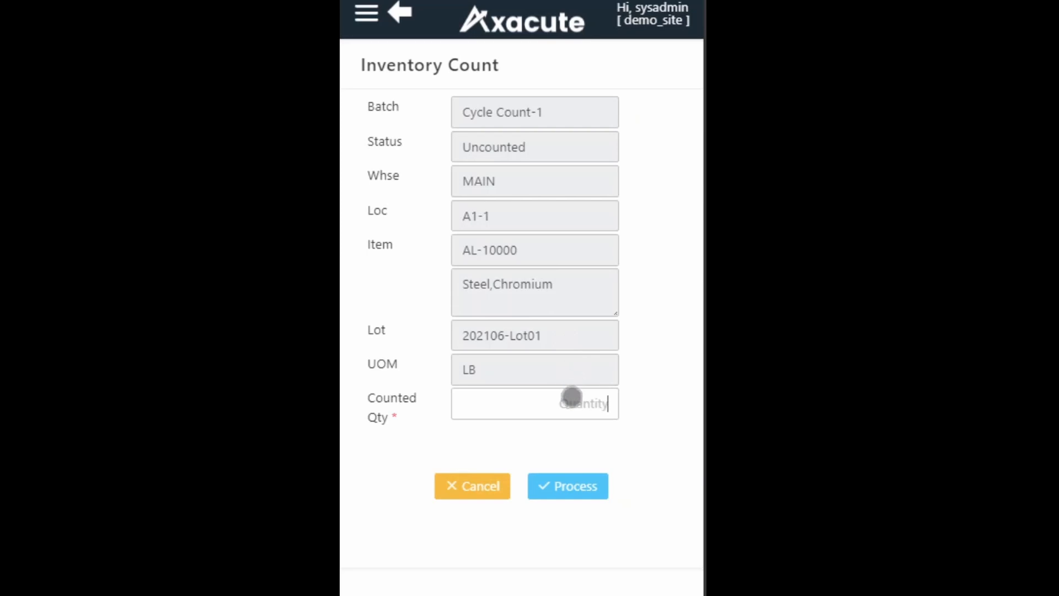
pyautogui.write('25')
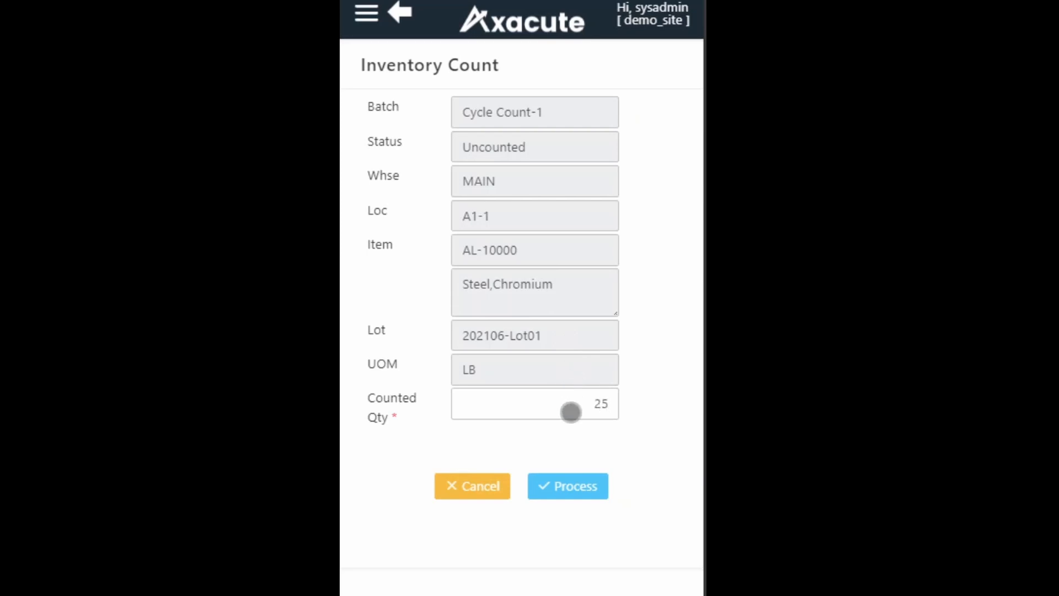
pyautogui.click(585, 481)
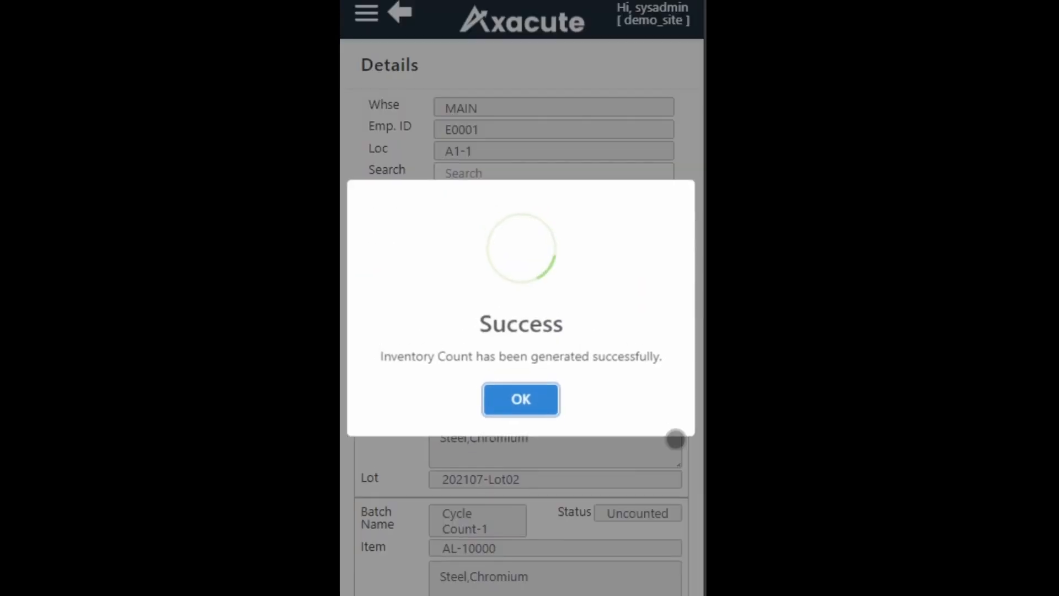
pyautogui.click(543, 406)
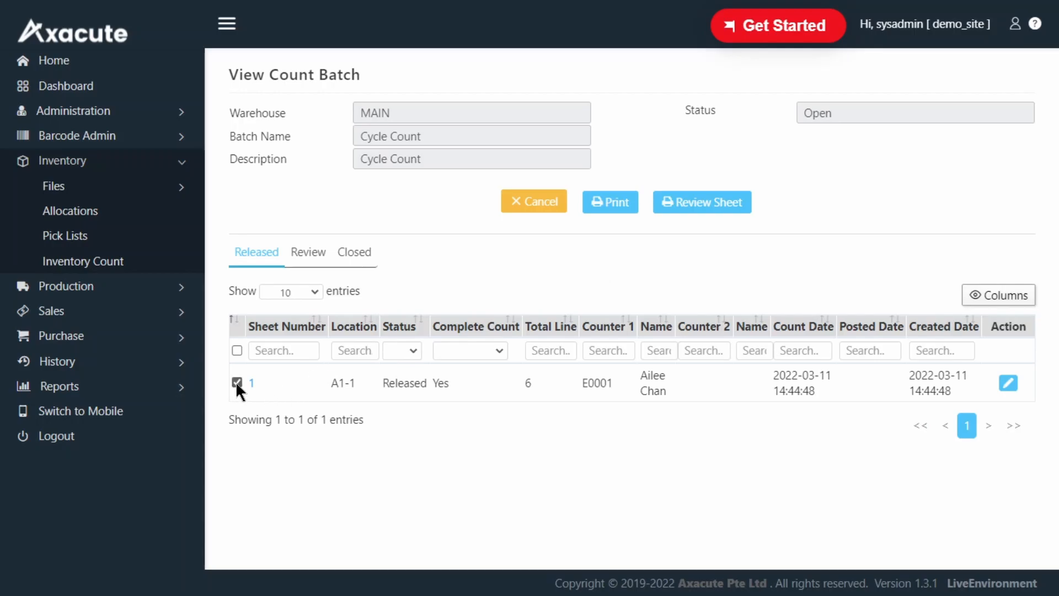
# - Move the selected count sheet 1 of the Cycle Count batch to Review and open it to check the line variances
pyautogui.click(738, 202)
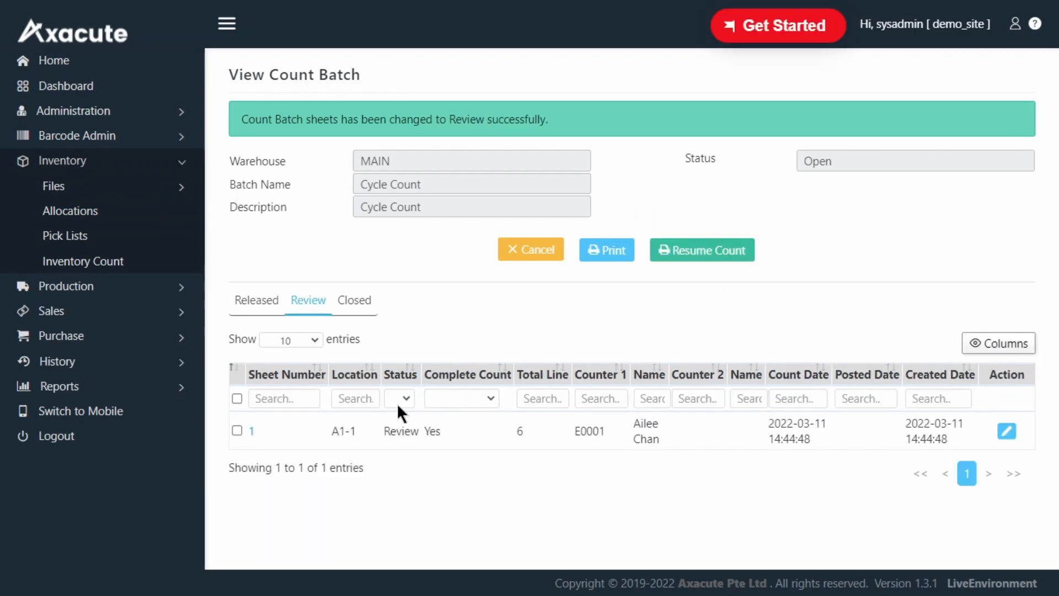
pyautogui.click(252, 435)
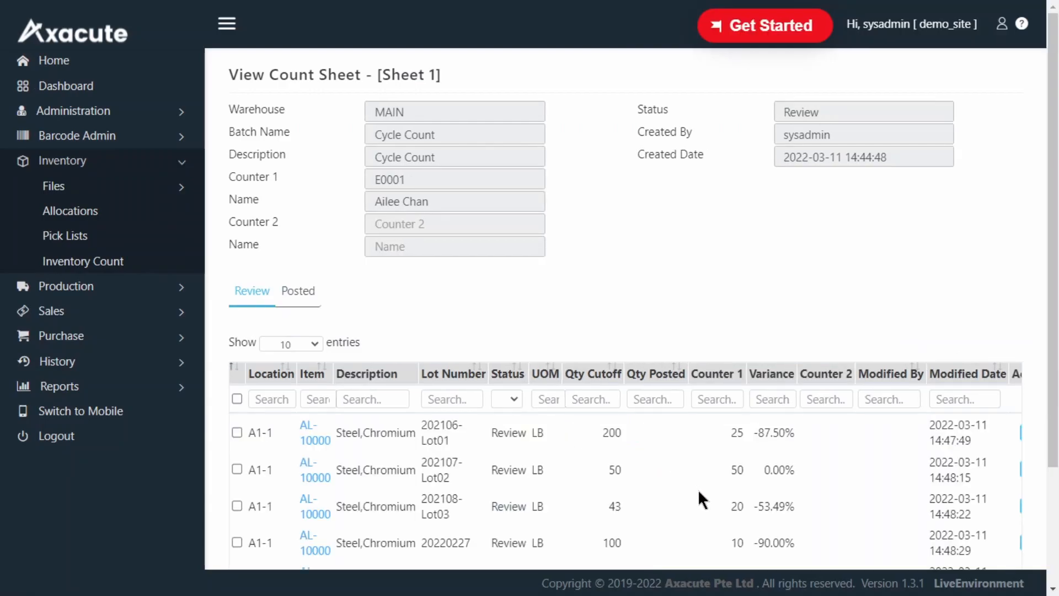
pyautogui.scroll(-3, 698, 489)
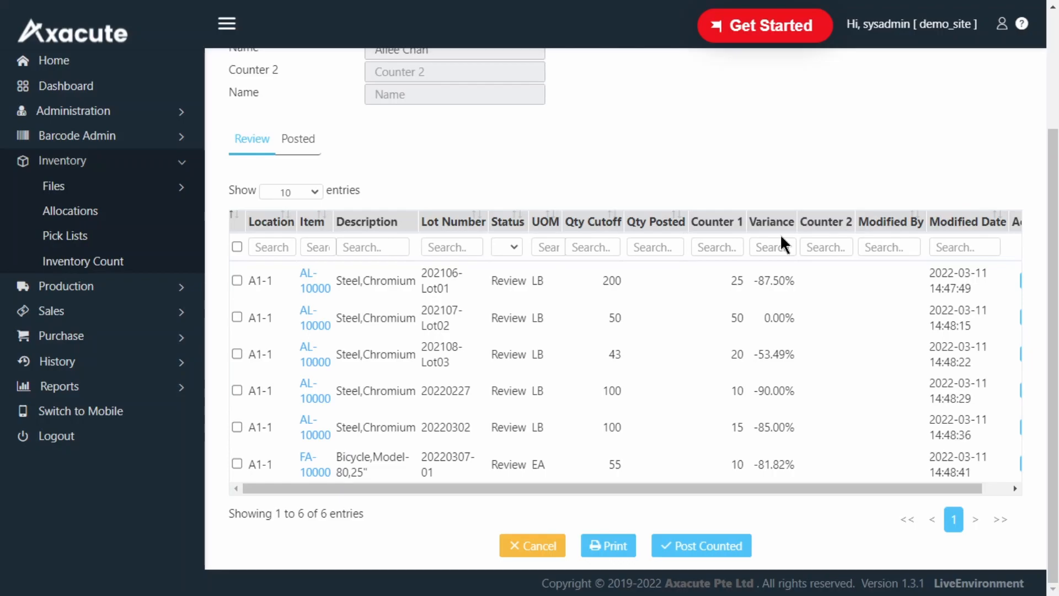
# - Set Qty Counter 2 to 210 for the AL-10000 line of lot 202106-Lot01 and save the count
pyautogui.moveTo(908, 488); pyautogui.dragTo(971, 487)
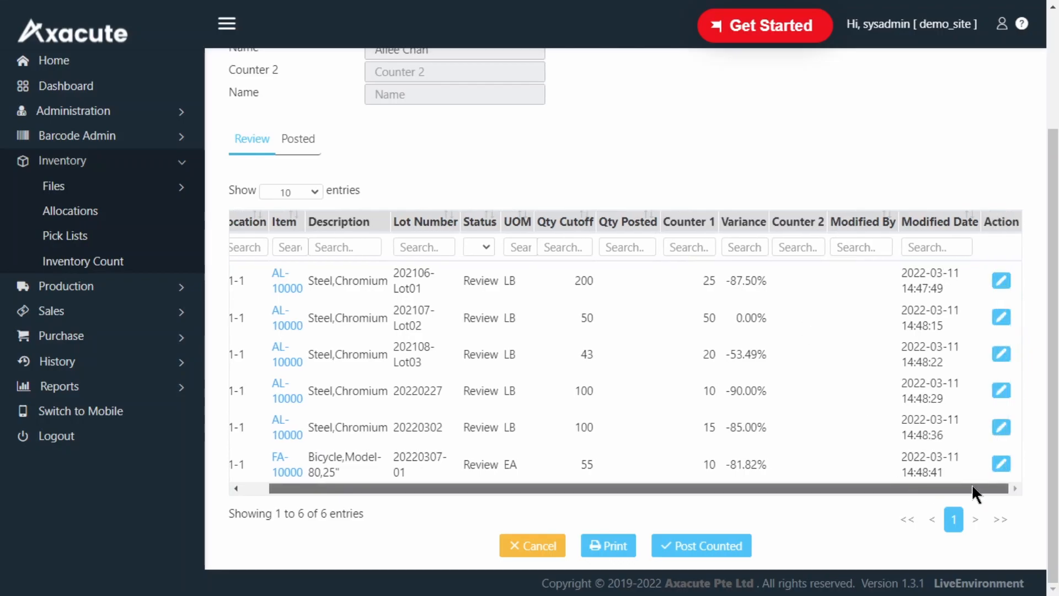
pyautogui.click(1001, 287)
pyautogui.doubleClick(794, 356)
pyautogui.write('210')
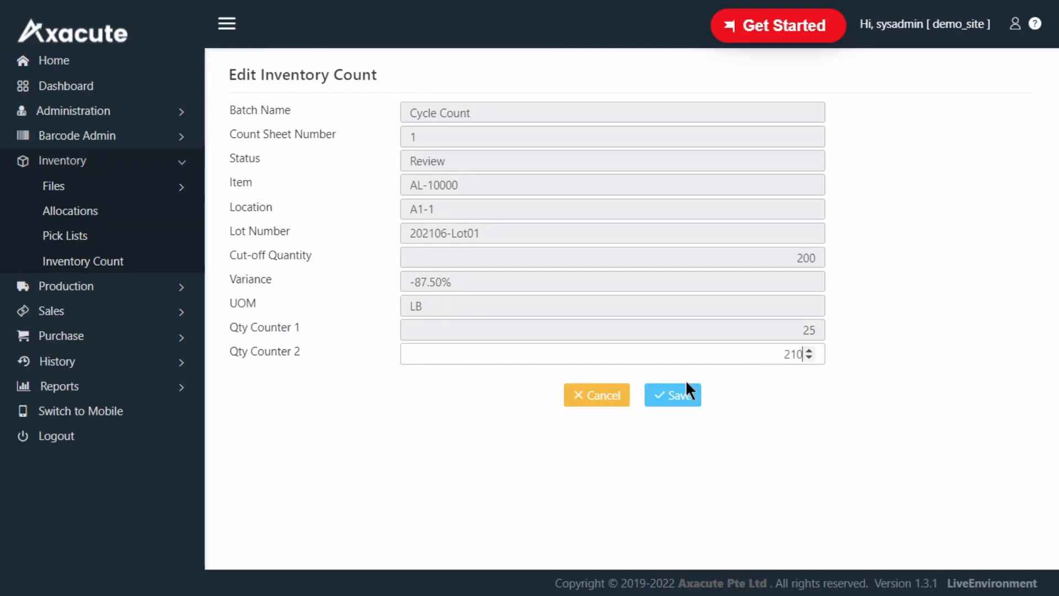
pyautogui.click(672, 395)
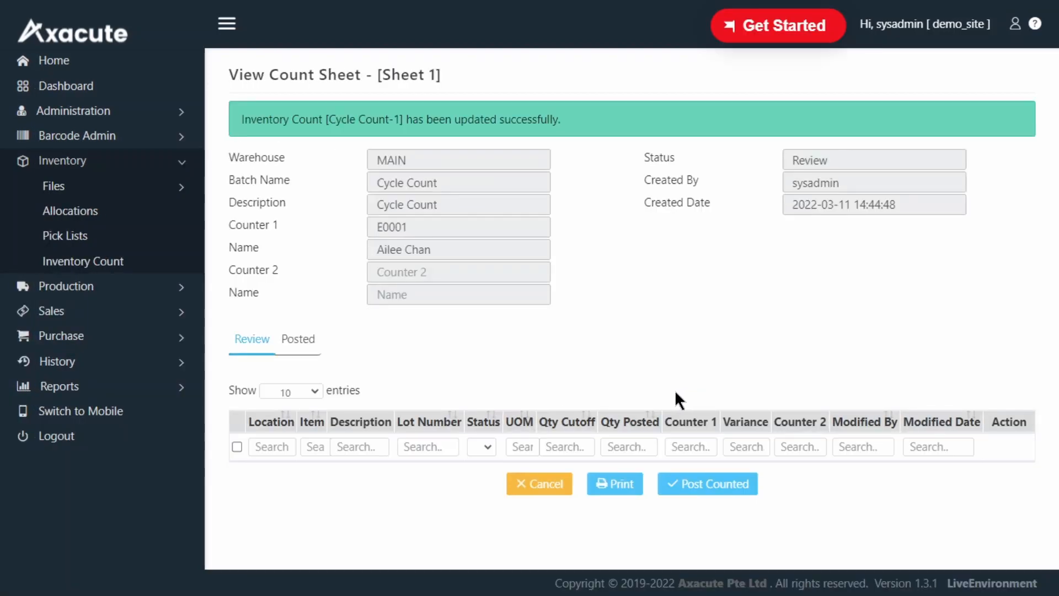
# - Post the counted lines of count sheet 1, with Post All By set to Counter 2
pyautogui.scroll(-3, 711, 505)
pyautogui.click(702, 544)
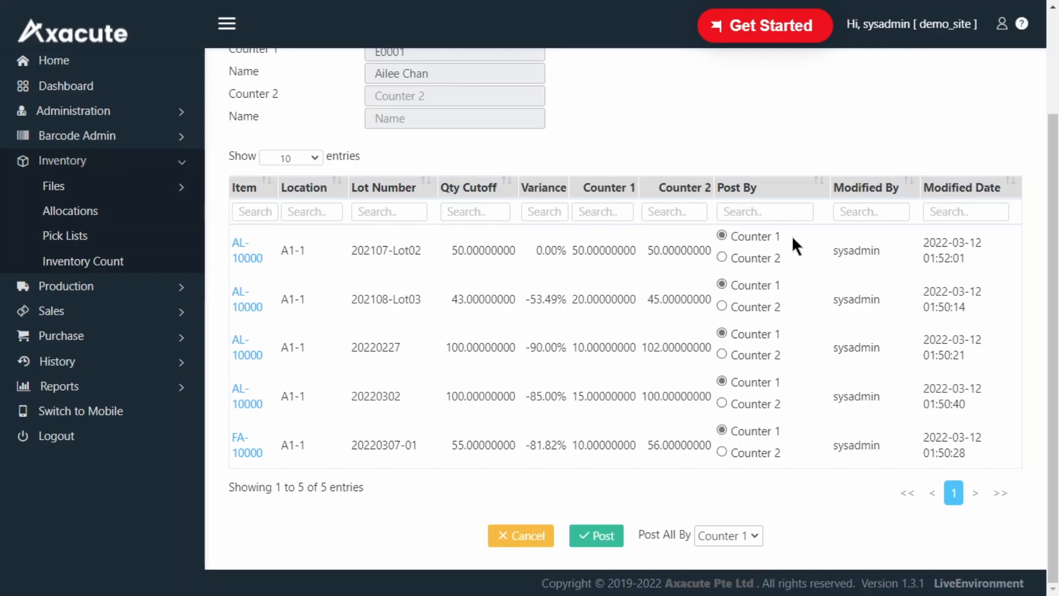
pyautogui.click(750, 538)
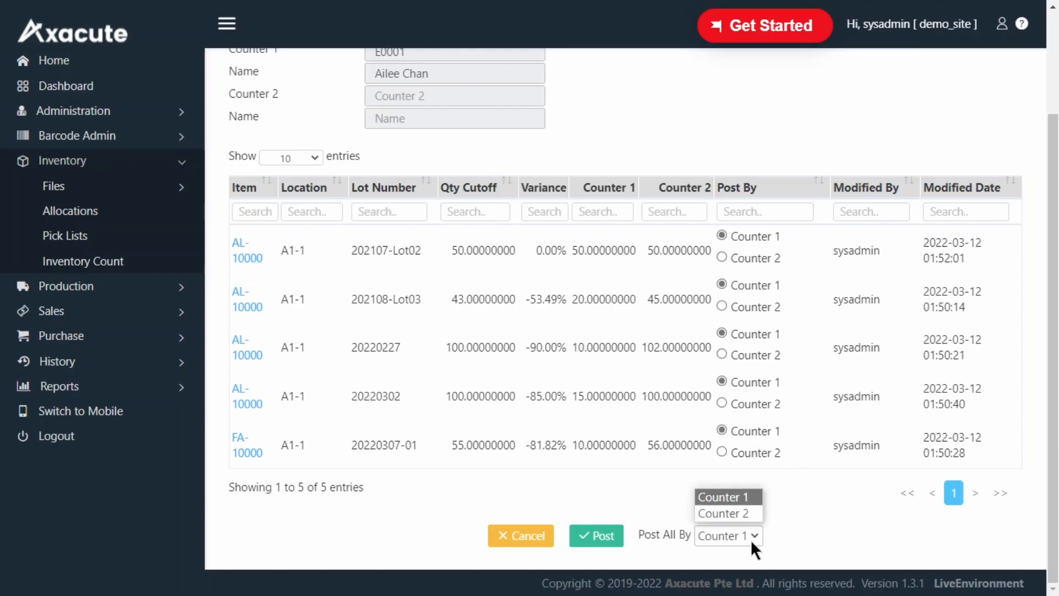
pyautogui.click(756, 514)
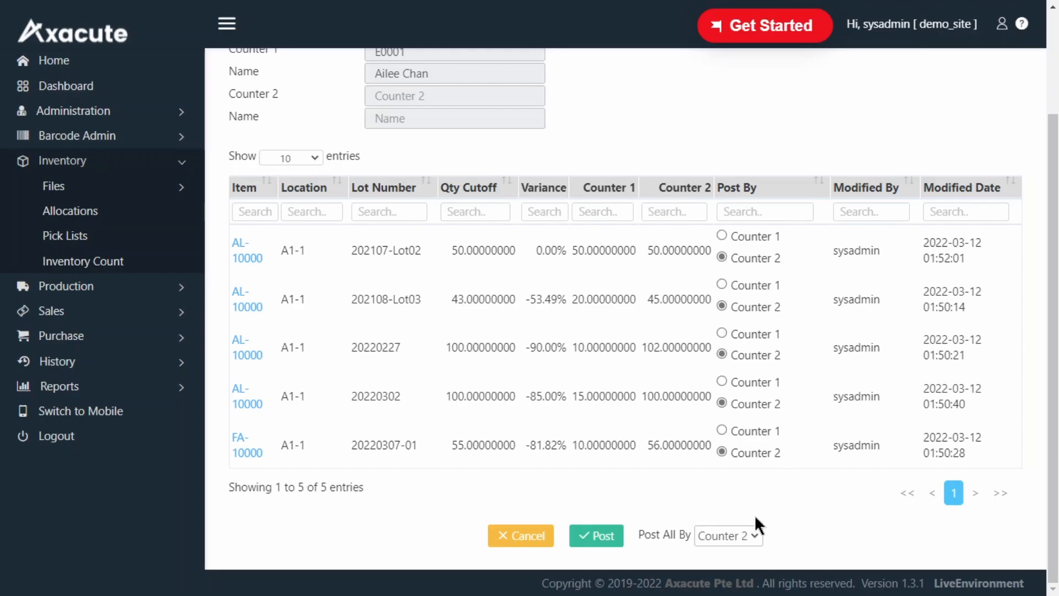
pyautogui.click(605, 535)
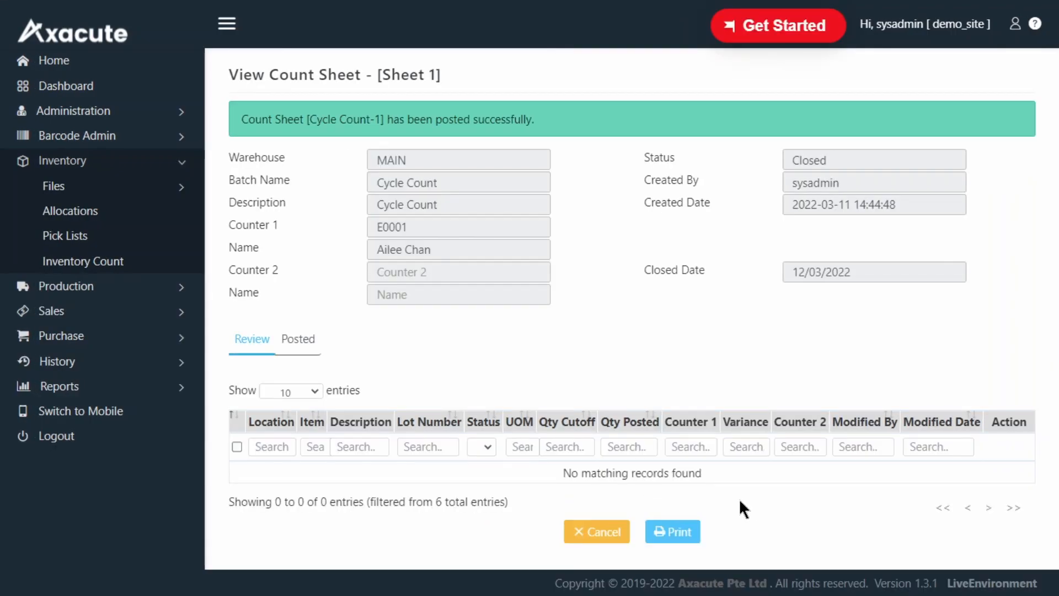